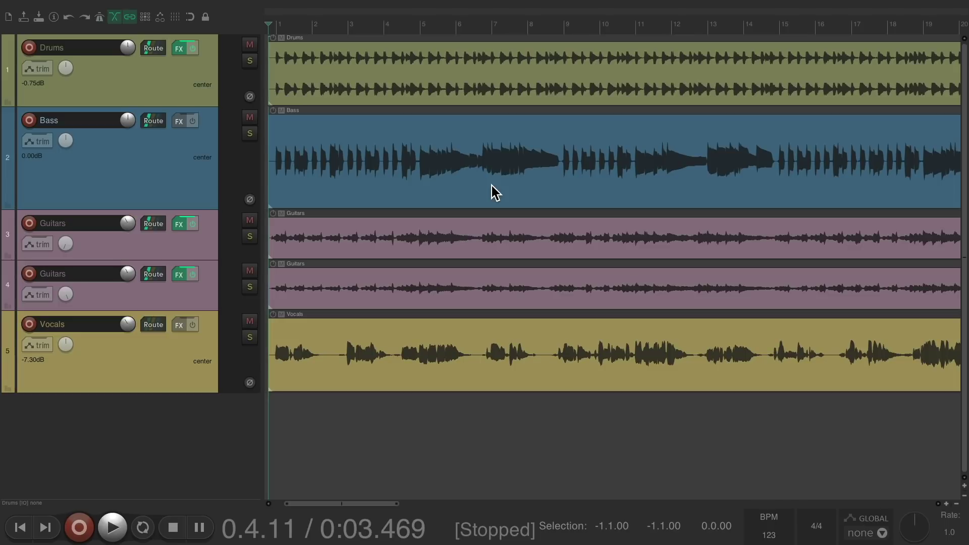
Play the full mix, mute the Vocals track, and play the mix again without vocals.
{"action": "key", "text": "space"}
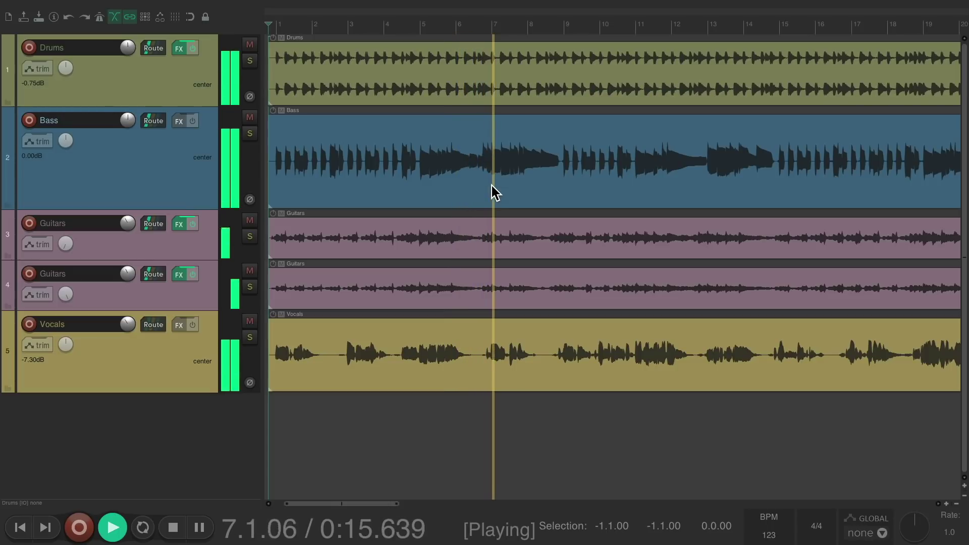
{"action": "key", "text": "space"}
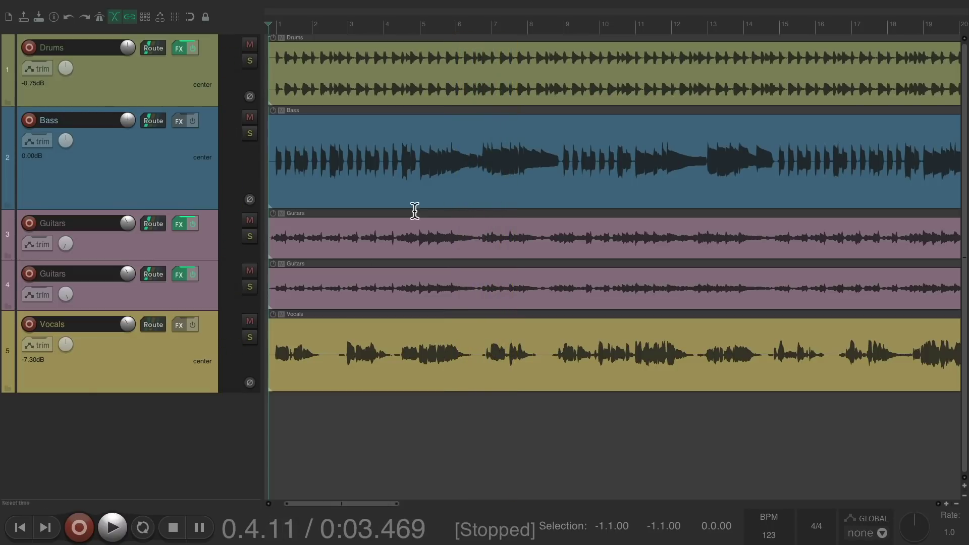
{"action": "left_click", "coordinate": [250, 321]}
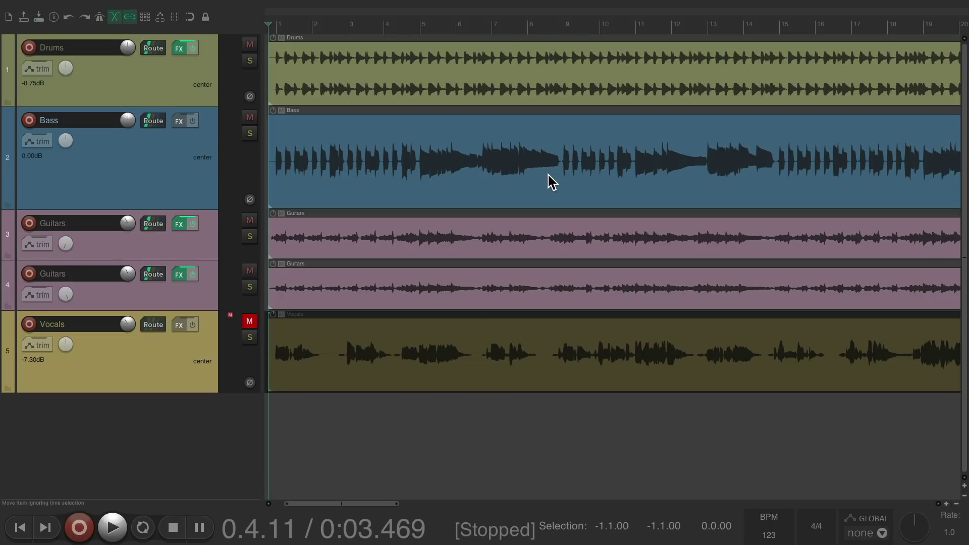
{"action": "key", "text": "space"}
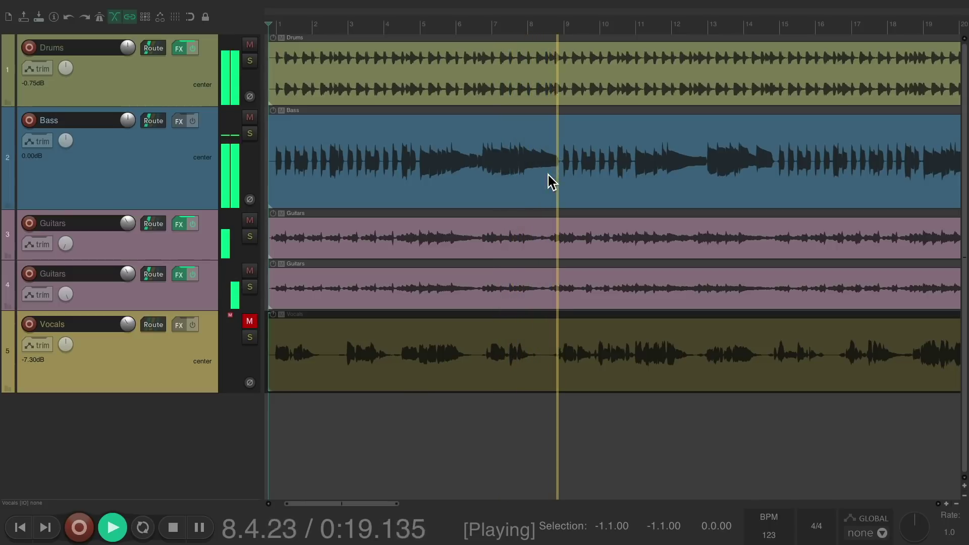
{"action": "key", "text": "space"}
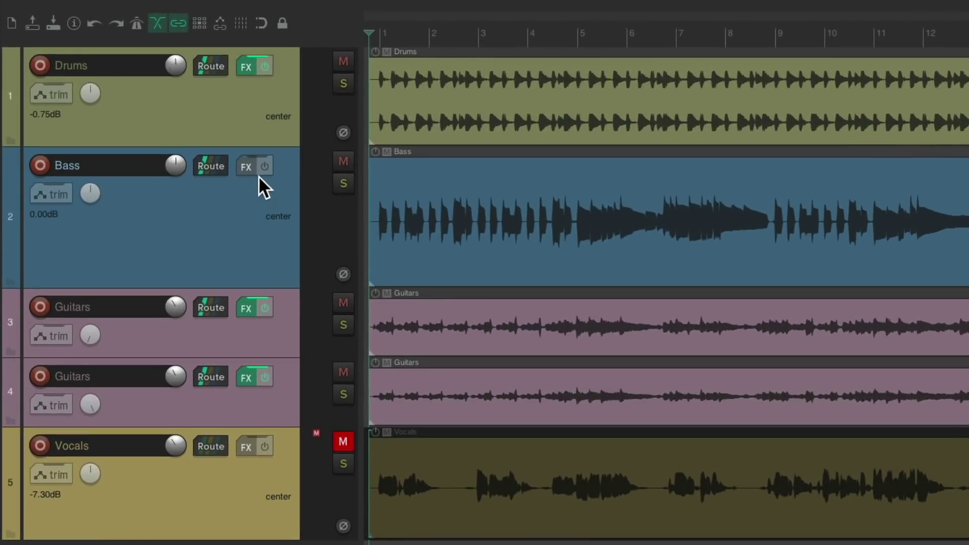
Add the JS: 3-Band Splitter effect to the Bass track.
{"action": "left_click", "coordinate": [179, 121]}
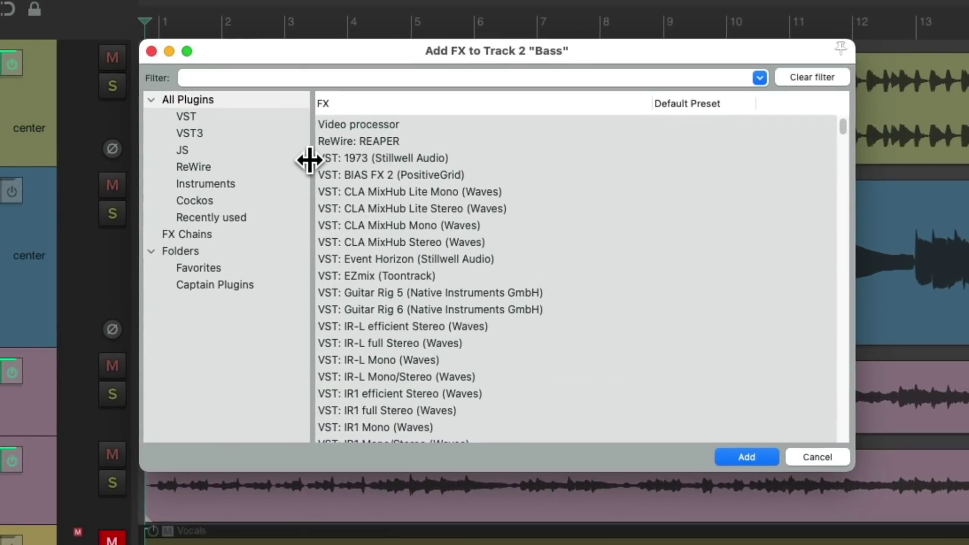
{"action": "type", "text": "splitter"}
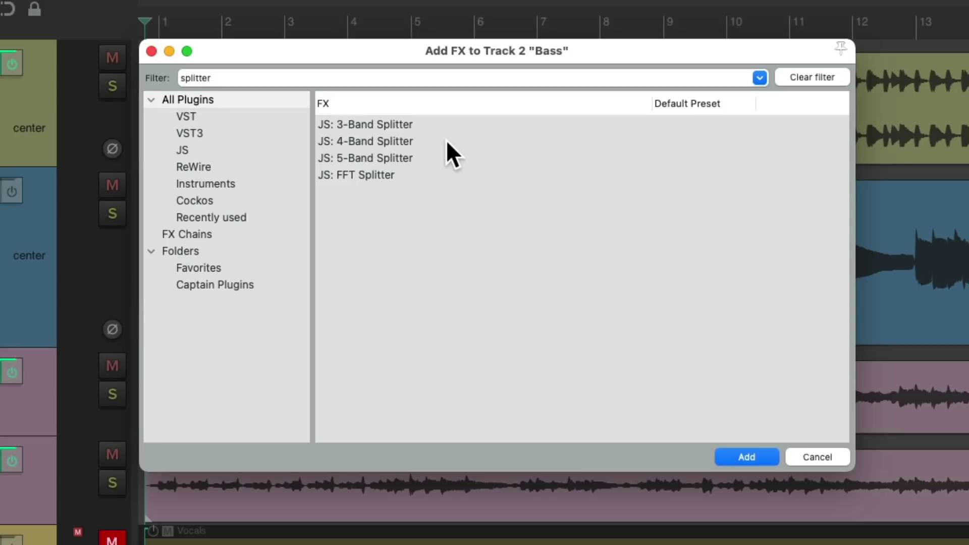
{"action": "left_click", "coordinate": [439, 124]}
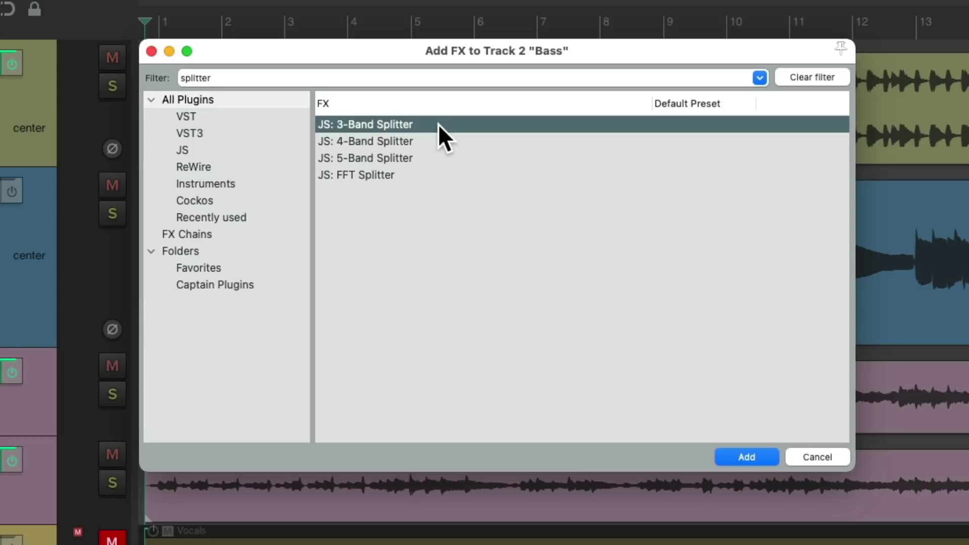
{"action": "double_click", "coordinate": [402, 126]}
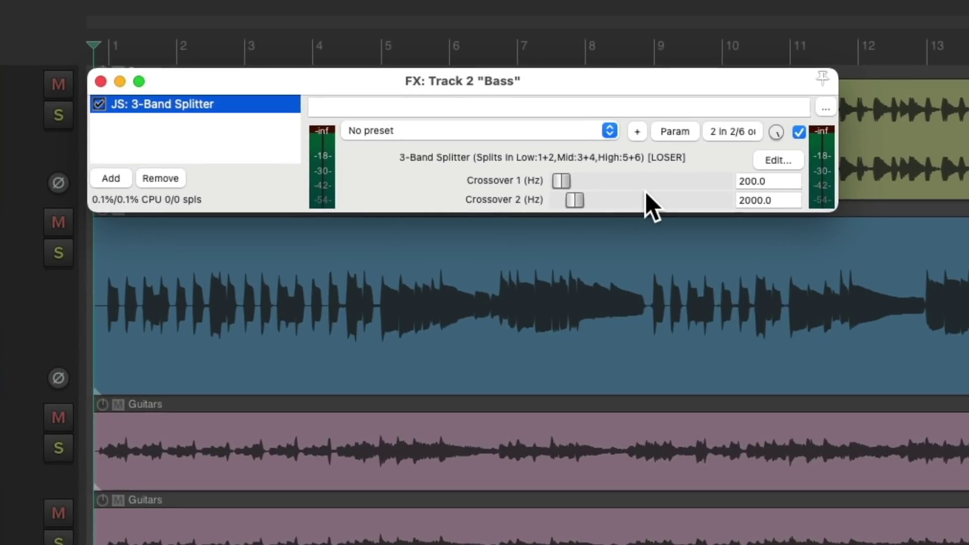
Set the splitter's Crossover 2 to 22000 Hz and view its plug-in pin connections.
{"action": "left_click_drag", "start_coordinate": [576, 200], "coordinate": [770, 205]}
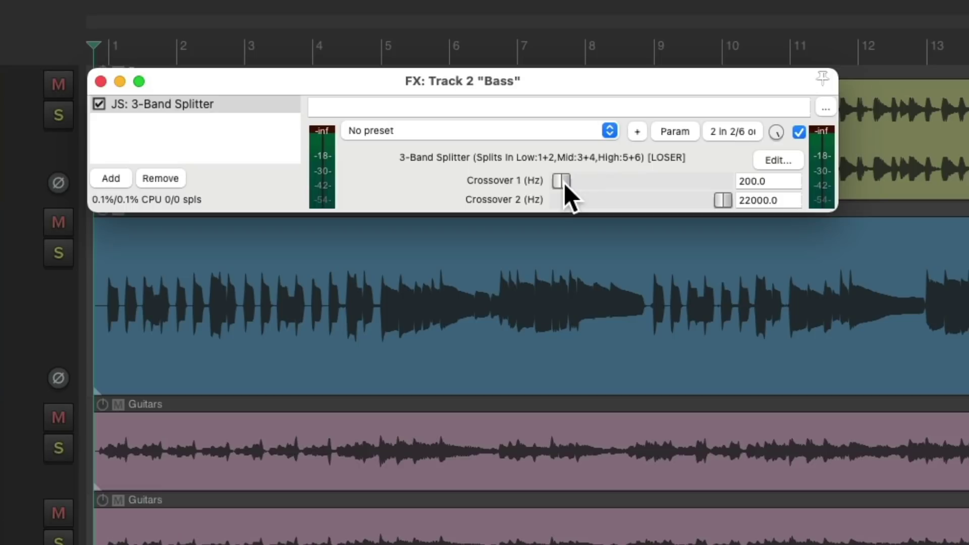
{"action": "left_click", "coordinate": [732, 134]}
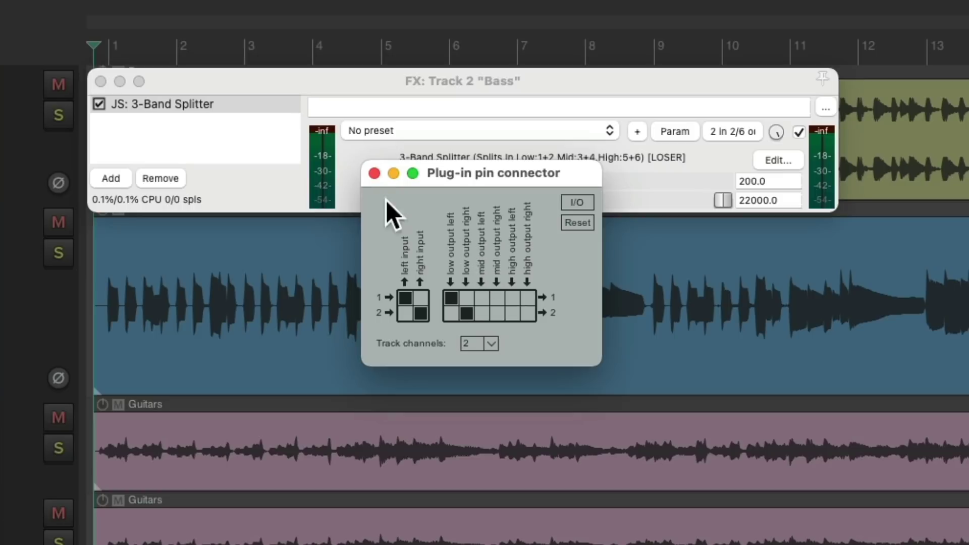
{"action": "left_click", "coordinate": [375, 174]}
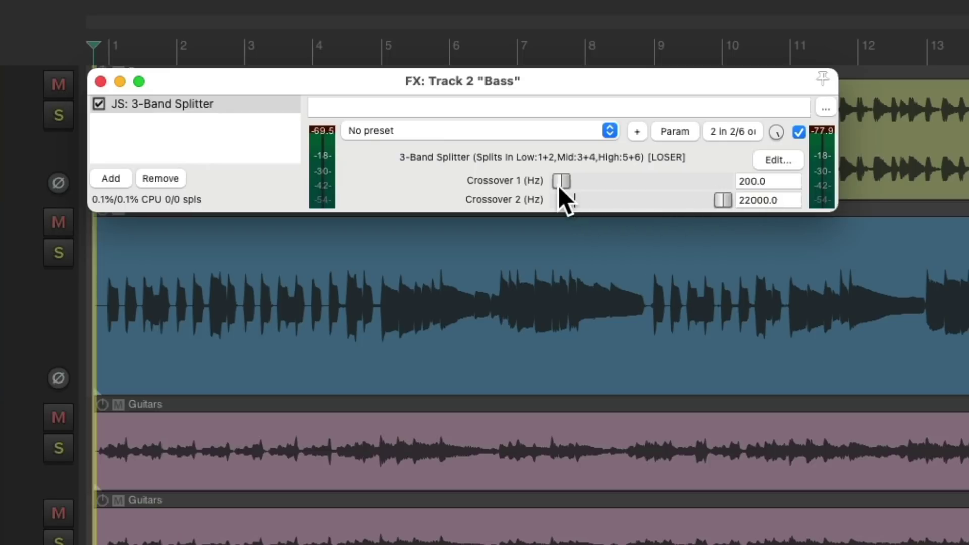
Solo the Bass track and play it through the splitter.
{"action": "key", "text": "s"}
{"action": "key", "text": "space"}
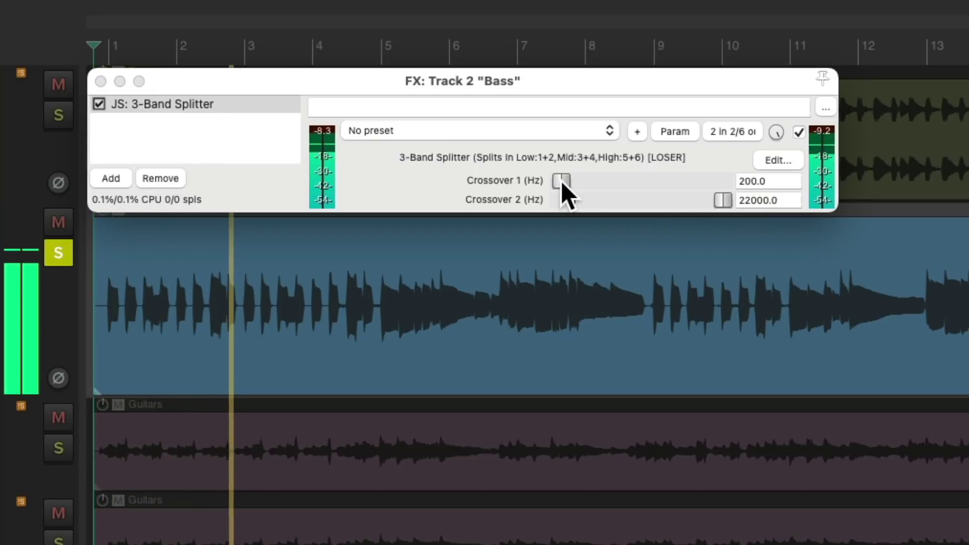
{"action": "key", "text": "space"}
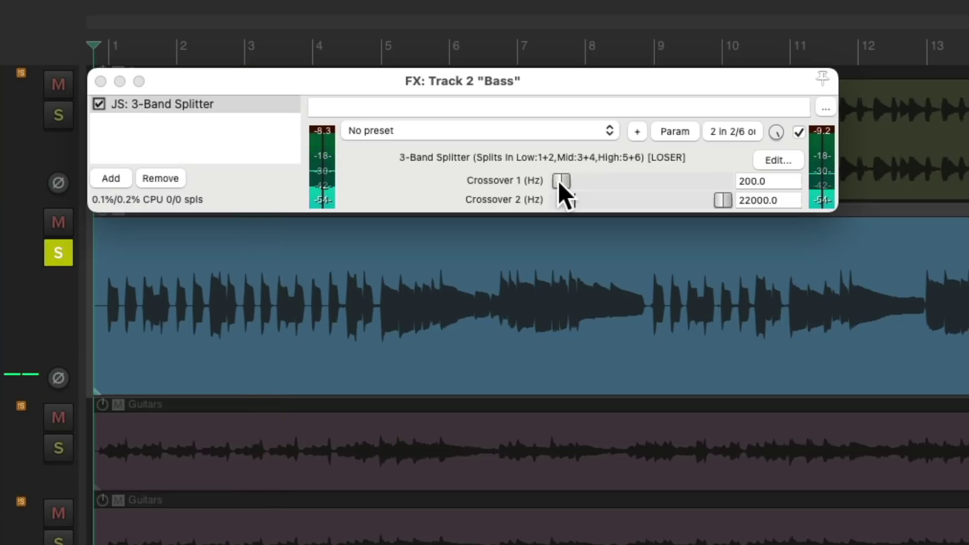
During playback, sweep the splitter's Crossover 1 up to about 21811 Hz and back down to about 458 Hz.
{"action": "key", "text": "space"}
{"action": "left_click_drag", "start_coordinate": [563, 182], "coordinate": [704, 182]}
{"action": "key", "text": "space"}
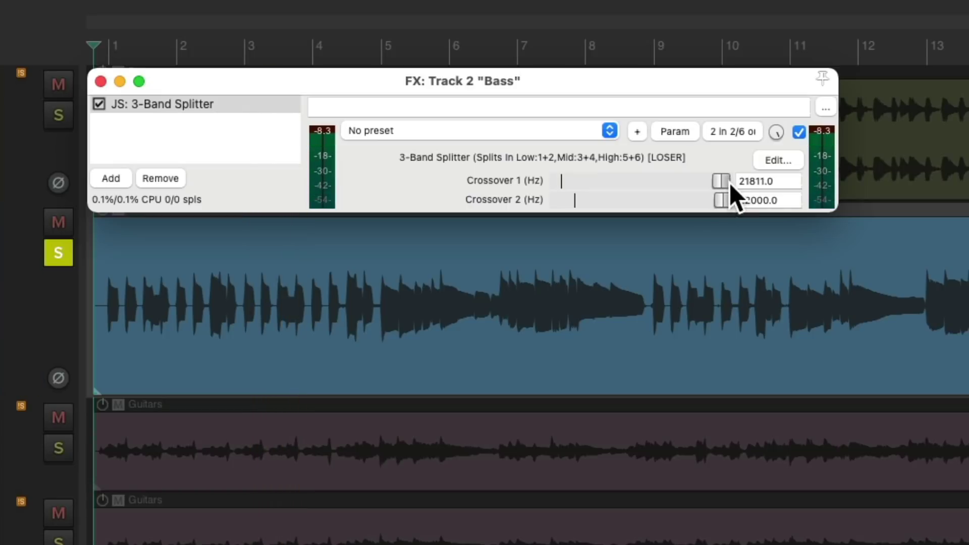
{"action": "key", "text": "space"}
{"action": "left_click_drag", "start_coordinate": [723, 183], "coordinate": [565, 198]}
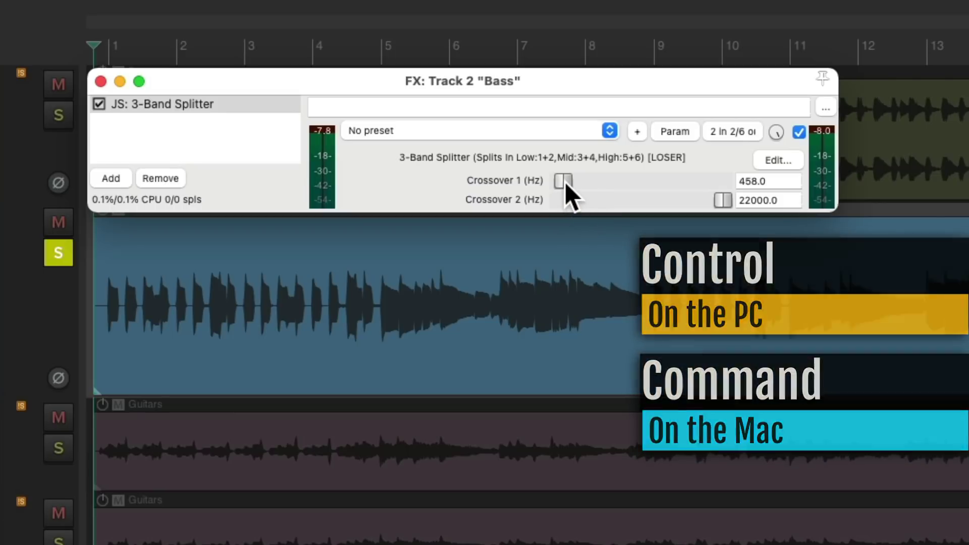
Fine-tune the splitter's Crossover 1 to 100 Hz while the soloed bass plays.
{"action": "key", "text": "space"}
{"action": "scroll", "coordinate": [565, 181], "scroll_direction": "down", "scroll_amount": 5}
{"action": "scroll", "coordinate": [567, 185], "scroll_direction": "down", "scroll_amount": 12}
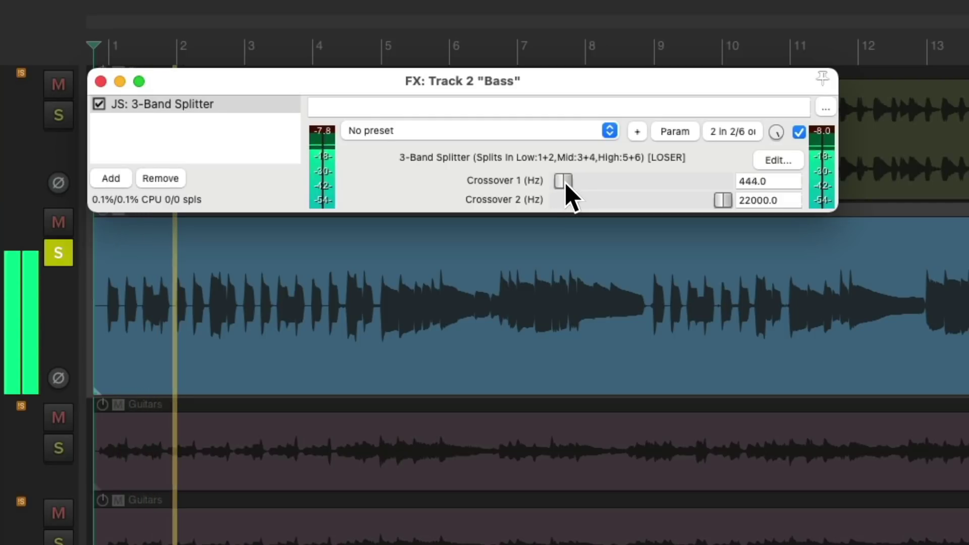
{"action": "scroll", "coordinate": [567, 185], "scroll_direction": "down", "scroll_amount": 15}
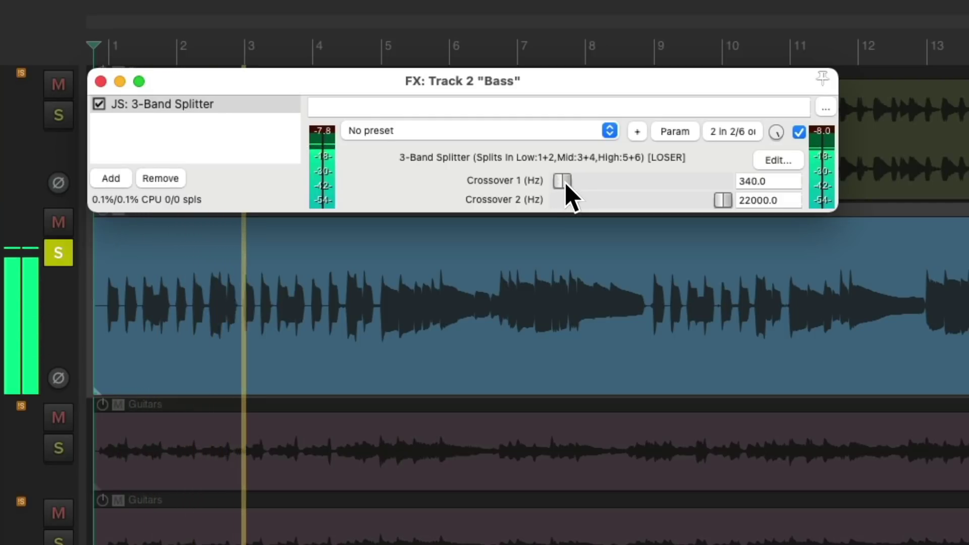
{"action": "scroll", "coordinate": [567, 185], "scroll_direction": "down", "scroll_amount": 4}
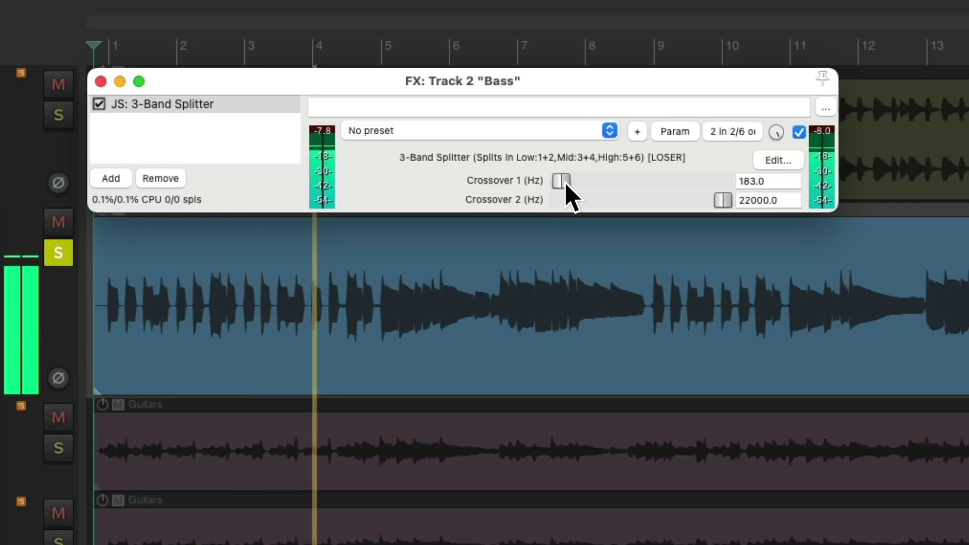
{"action": "scroll", "coordinate": [560, 183], "scroll_direction": "down", "scroll_amount": 2}
{"action": "scroll", "coordinate": [562, 185], "scroll_direction": "down", "scroll_amount": 8}
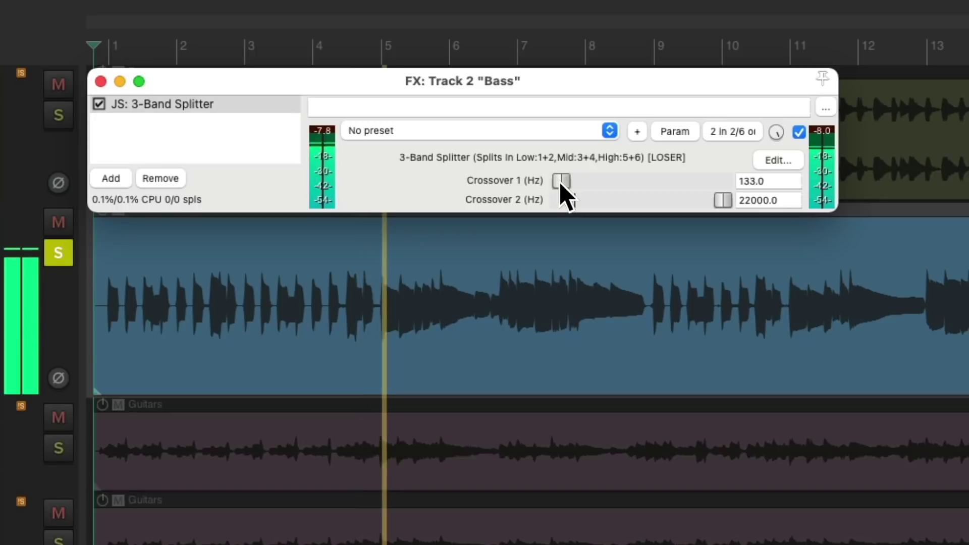
{"action": "scroll", "coordinate": [562, 185], "scroll_direction": "down", "scroll_amount": 4}
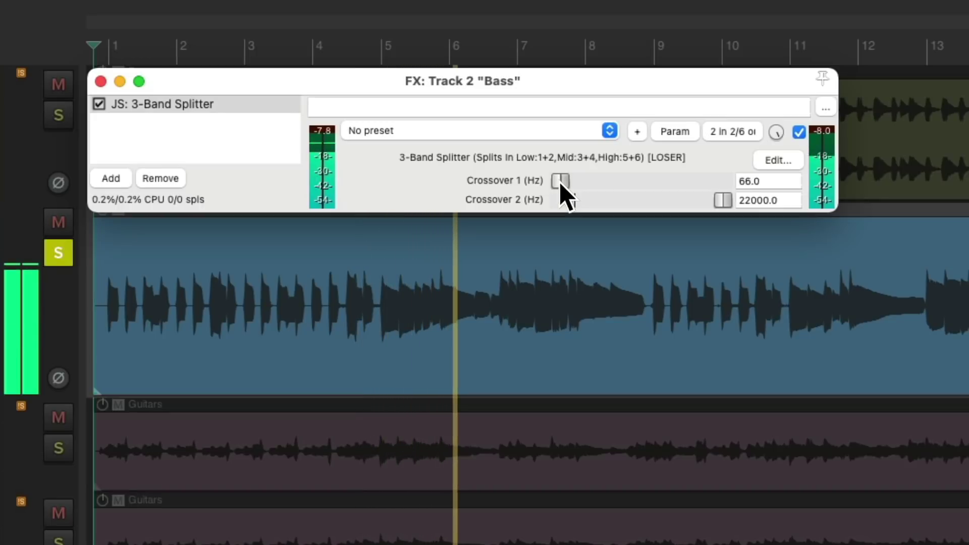
{"action": "scroll", "coordinate": [561, 185], "scroll_direction": "up", "scroll_amount": 5}
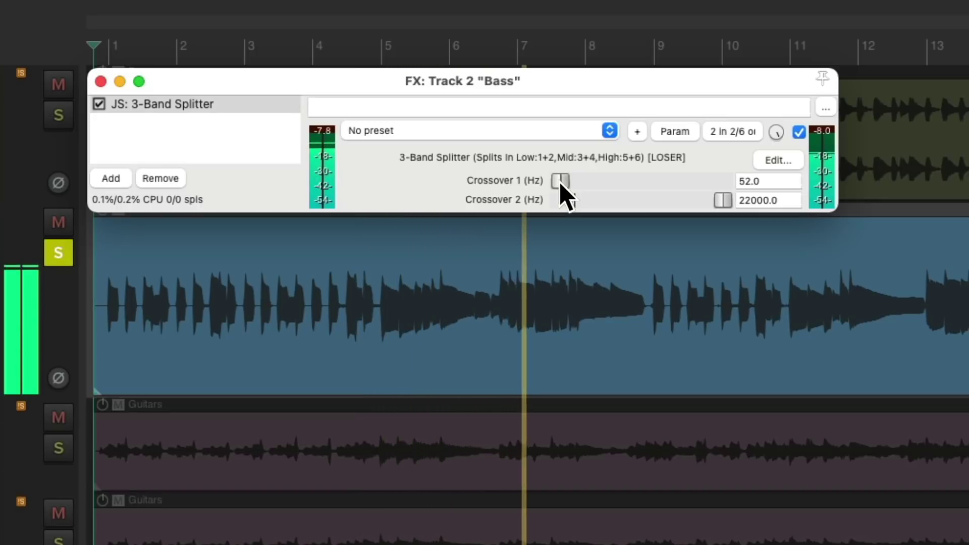
{"action": "scroll", "coordinate": [561, 185], "scroll_direction": "down", "scroll_amount": 3}
{"action": "scroll", "coordinate": [561, 184], "scroll_direction": "up", "scroll_amount": 3}
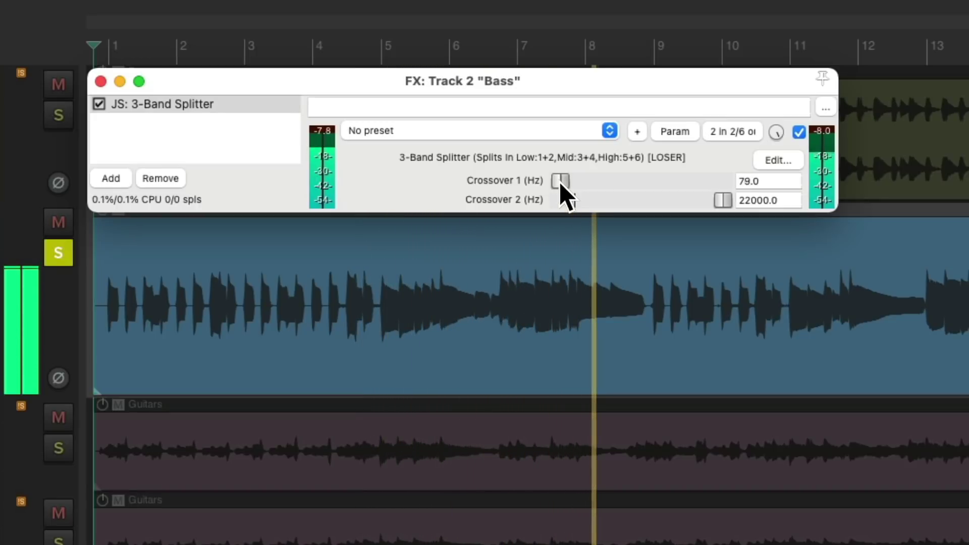
{"action": "scroll", "coordinate": [560, 182], "scroll_direction": "up", "scroll_amount": 1}
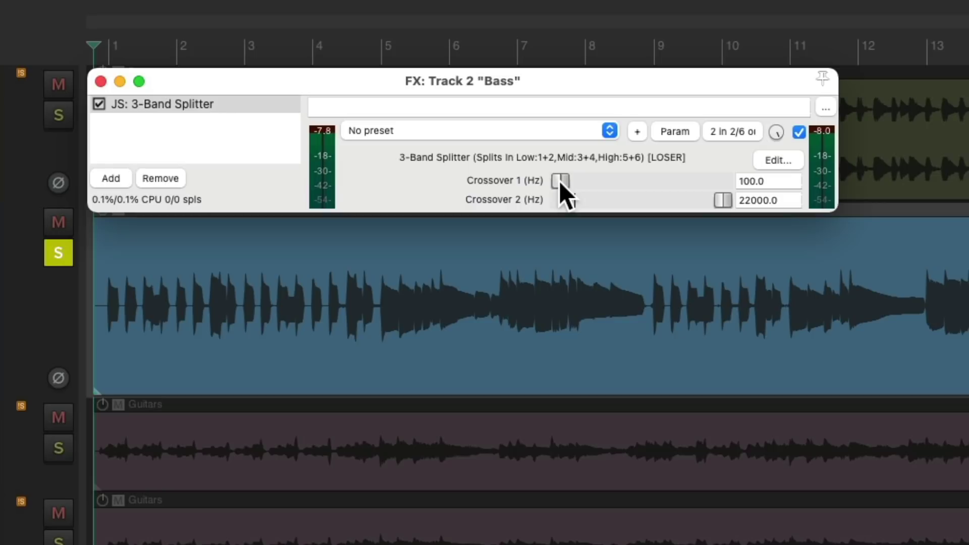
Compare the sound of the soloed bass with the 3-Band Splitter bypassed and enabled.
{"action": "left_click", "coordinate": [798, 133]}
{"action": "key", "text": "space"}
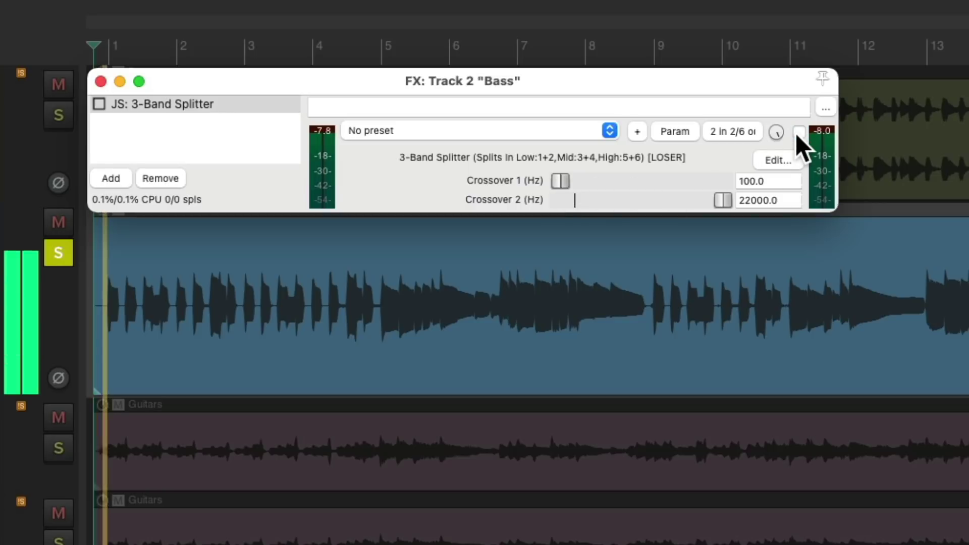
{"action": "key", "text": "space"}
{"action": "left_click", "coordinate": [798, 132]}
{"action": "key", "text": "space"}
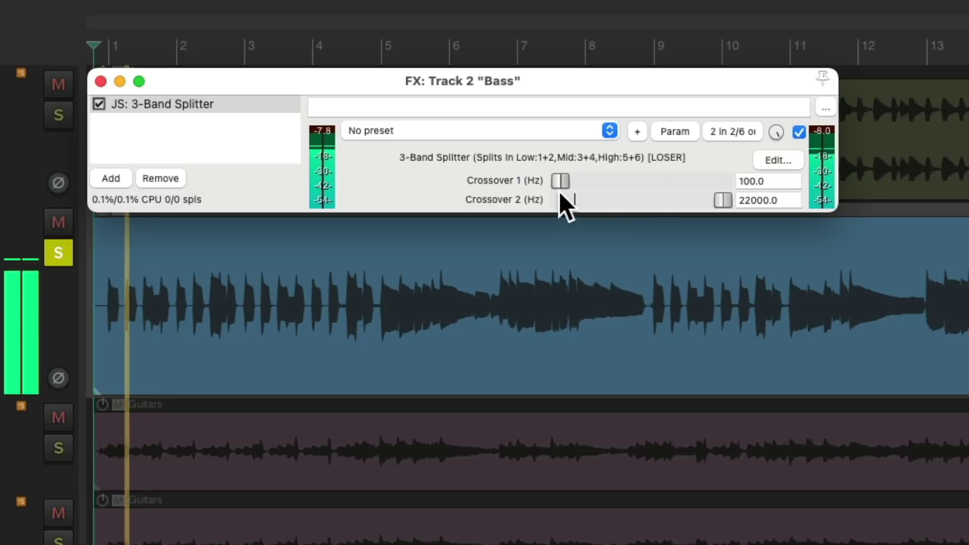
{"action": "left_click_drag", "start_coordinate": [559, 181], "coordinate": [560, 180]}
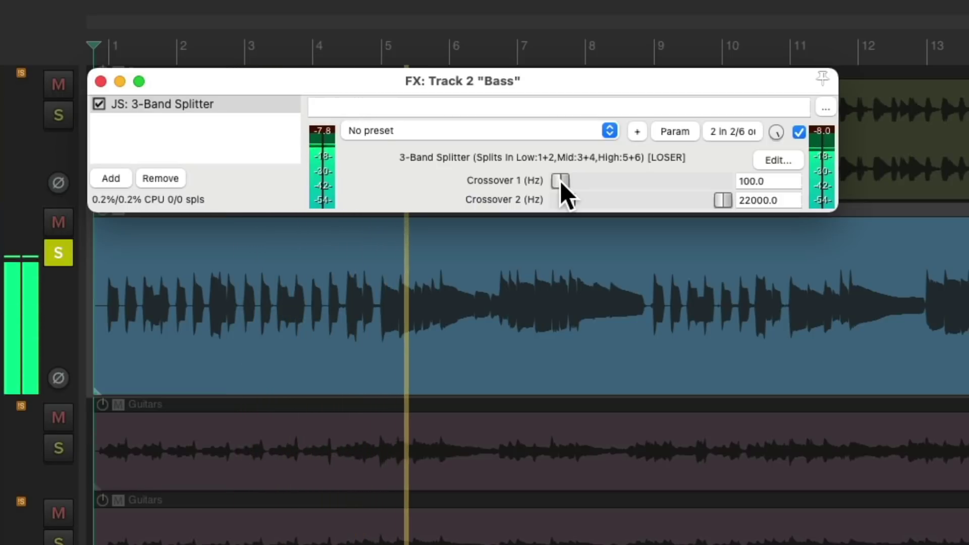
{"action": "key", "text": "space"}
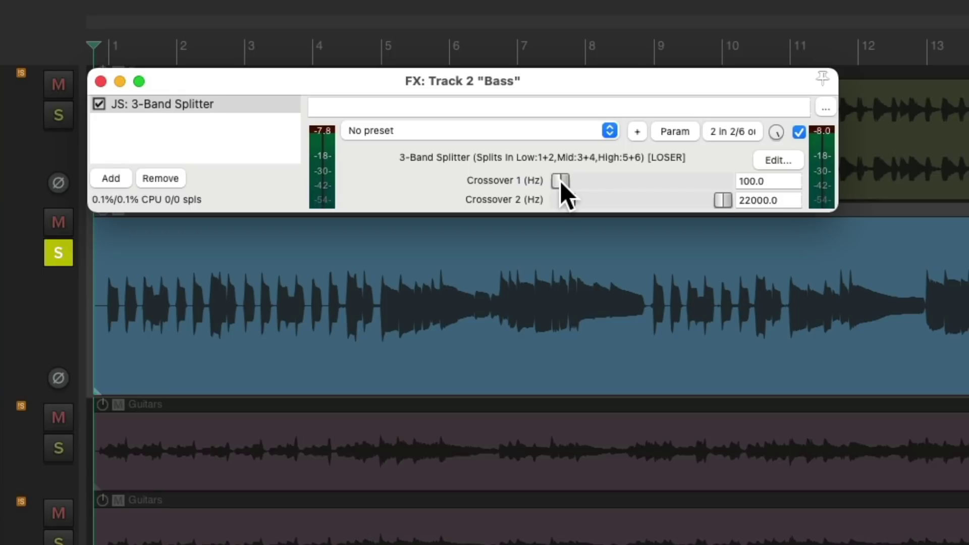
Add the JS: Frequency Spectrum Analyzer Meter after the splitter and play the bass to view its spectrum.
{"action": "left_click", "coordinate": [111, 179]}
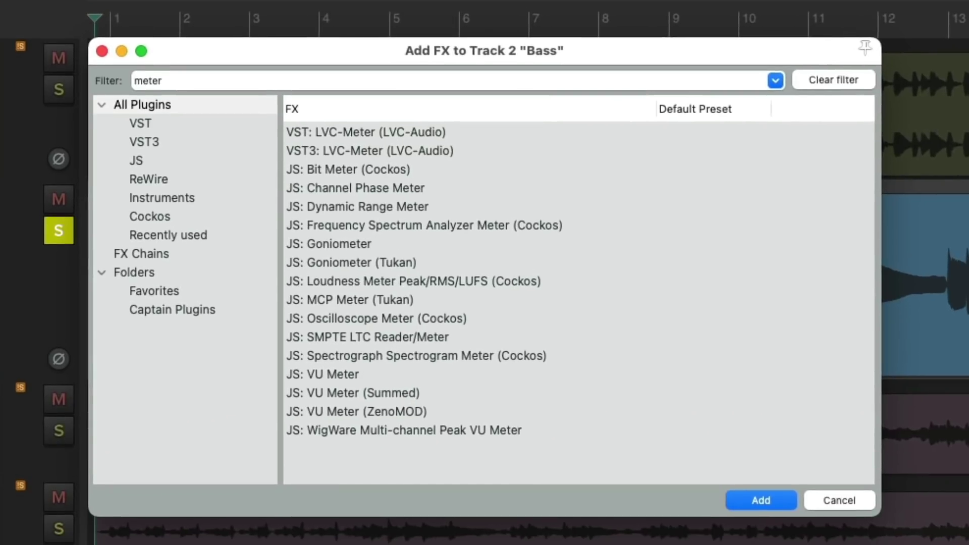
{"action": "double_click", "coordinate": [444, 225]}
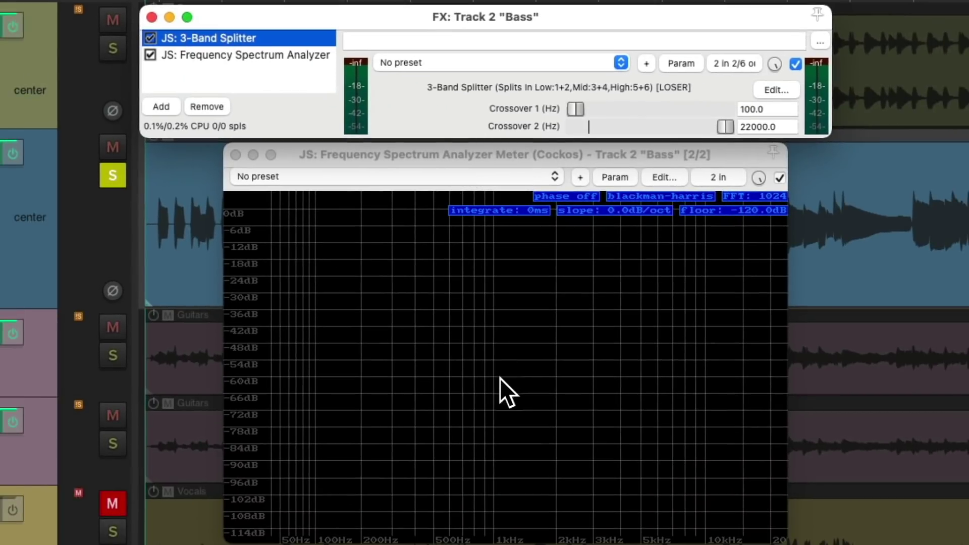
{"action": "key", "text": "space"}
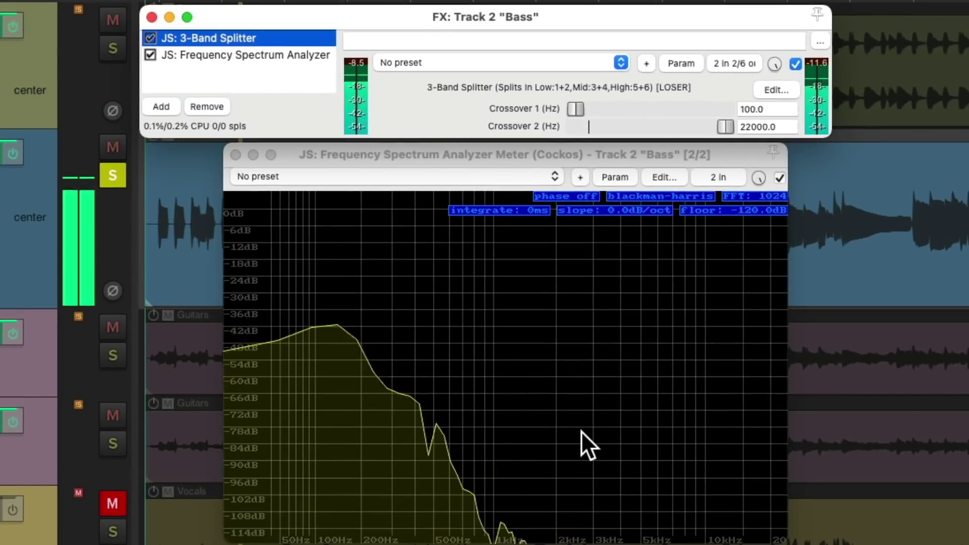
{"action": "key", "text": "space"}
Compare the bass spectrum during playback with the 3-Band Splitter bypassed and re-enabled.
{"action": "left_click", "coordinate": [796, 63]}
{"action": "key", "text": "space"}
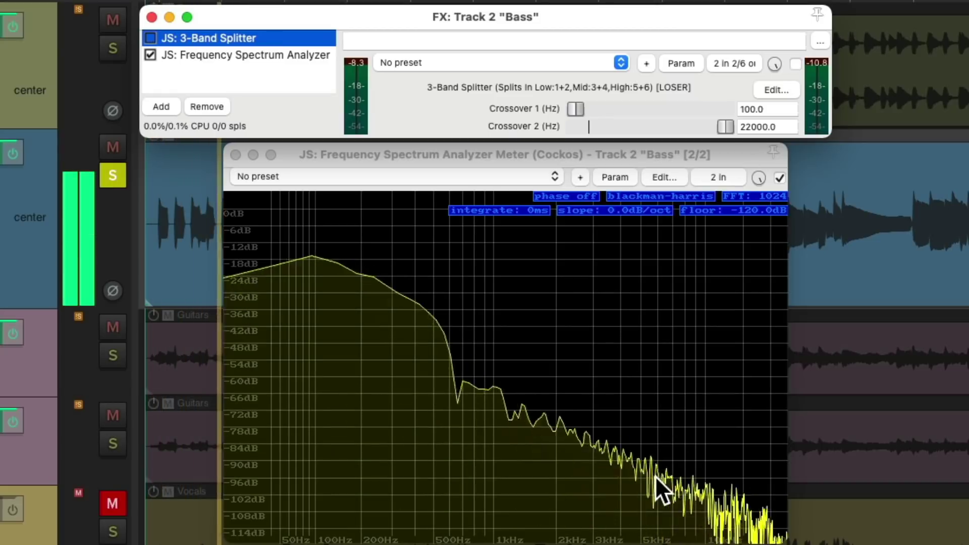
{"action": "key", "text": "space"}
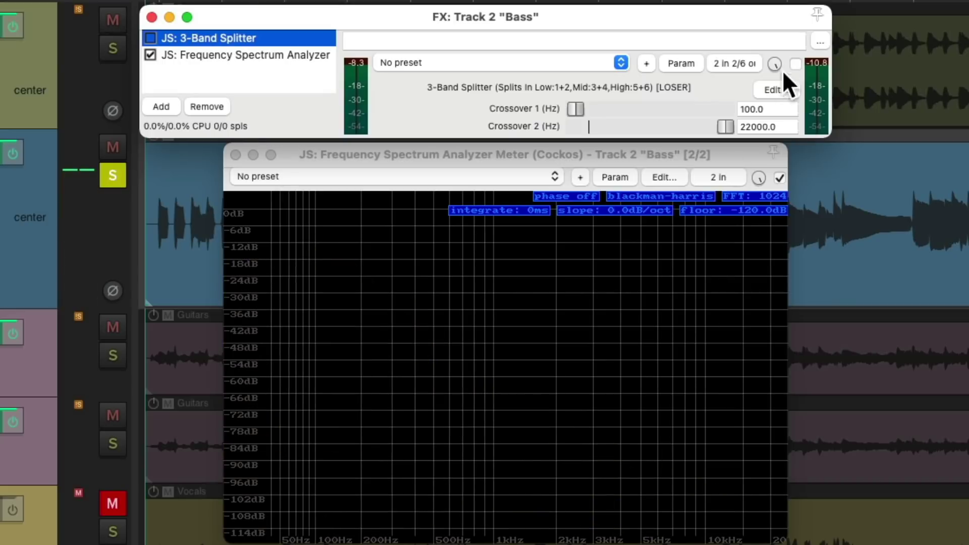
{"action": "key", "text": "space"}
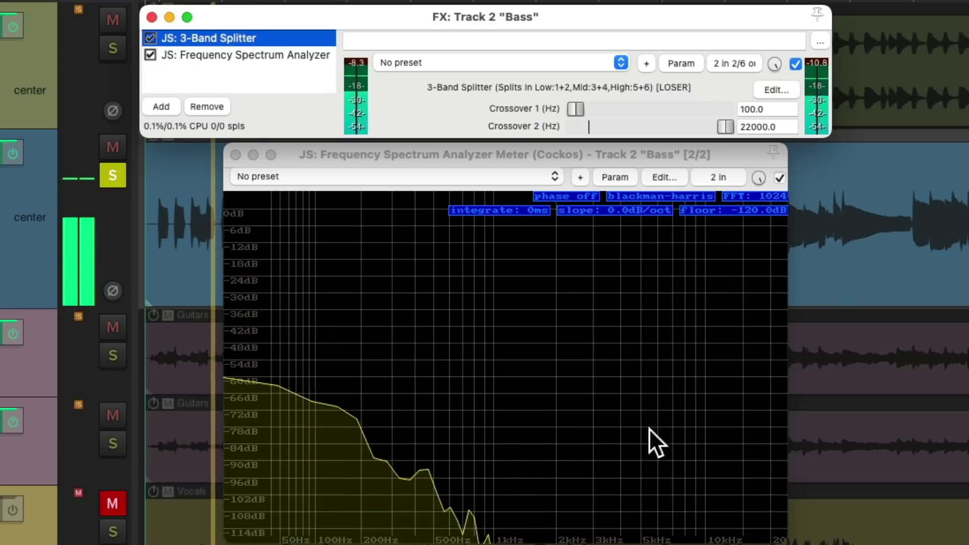
{"action": "key", "text": "space"}
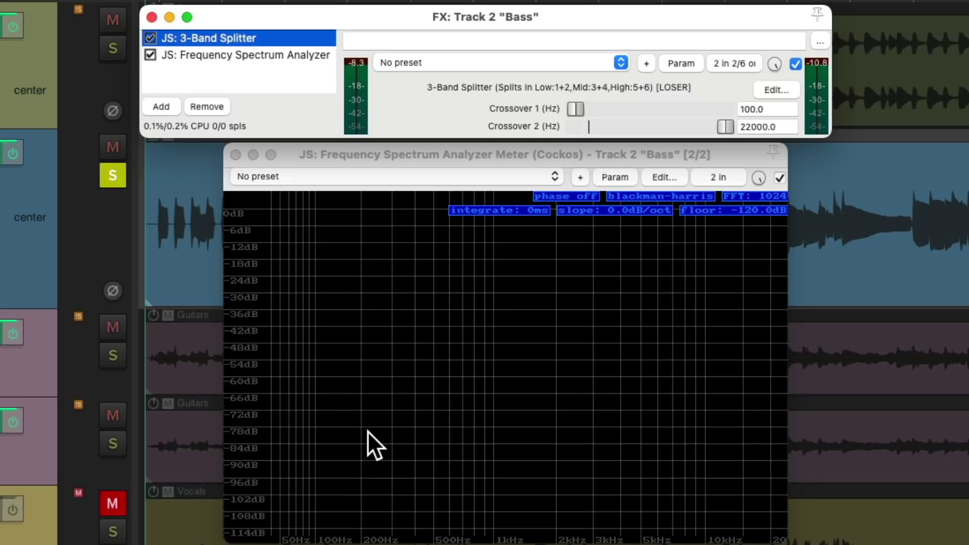
Check the band-limited bass spectrum during playback and remove the Frequency Spectrum Analyzer Meter from the Bass track's effects chain.
{"action": "key", "text": "space"}
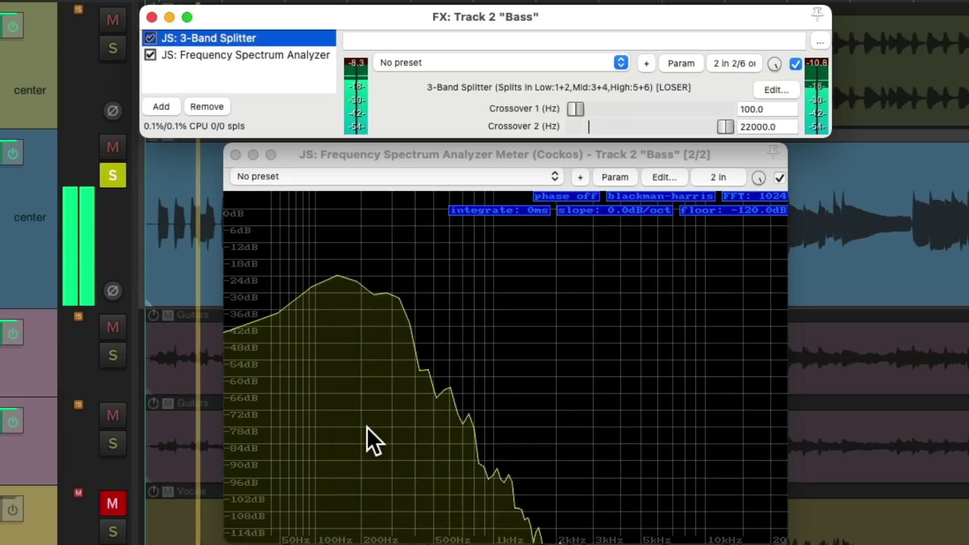
{"action": "key", "text": "space"}
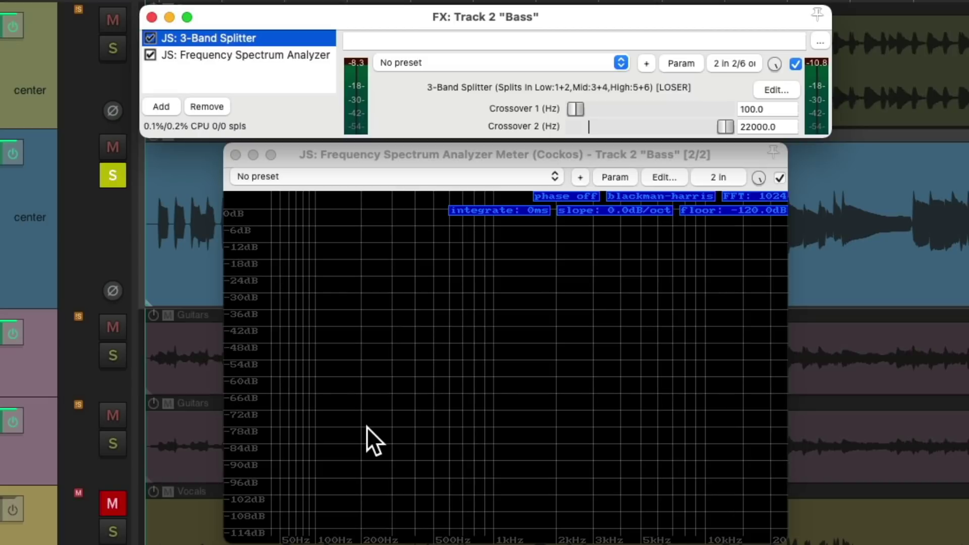
{"action": "left_click", "coordinate": [236, 154]}
{"action": "left_click", "coordinate": [227, 124]}
{"action": "key", "text": "Delete"}
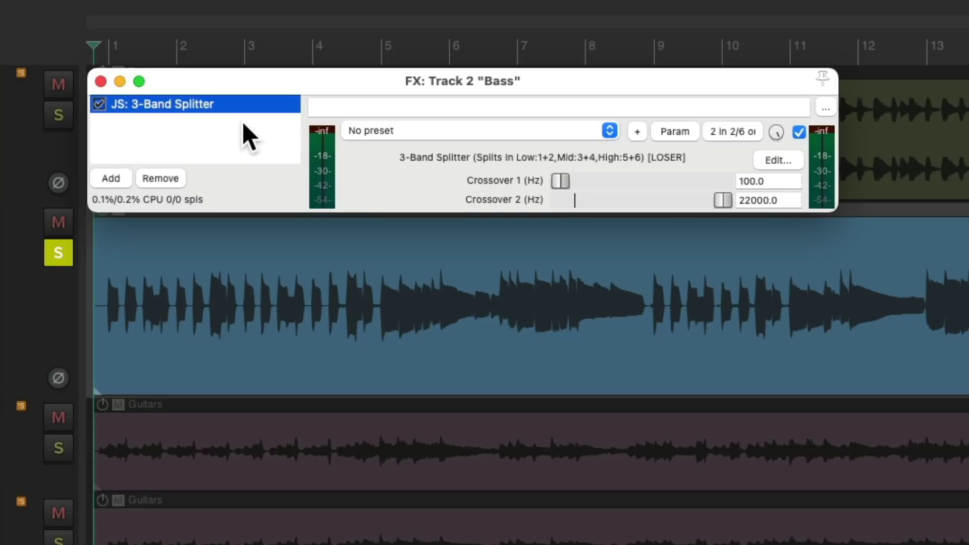
Search the effects for "comp" and add the JS: 1175 Compressor after the 3-Band Splitter on the Bass track.
{"action": "double_click", "coordinate": [214, 133]}
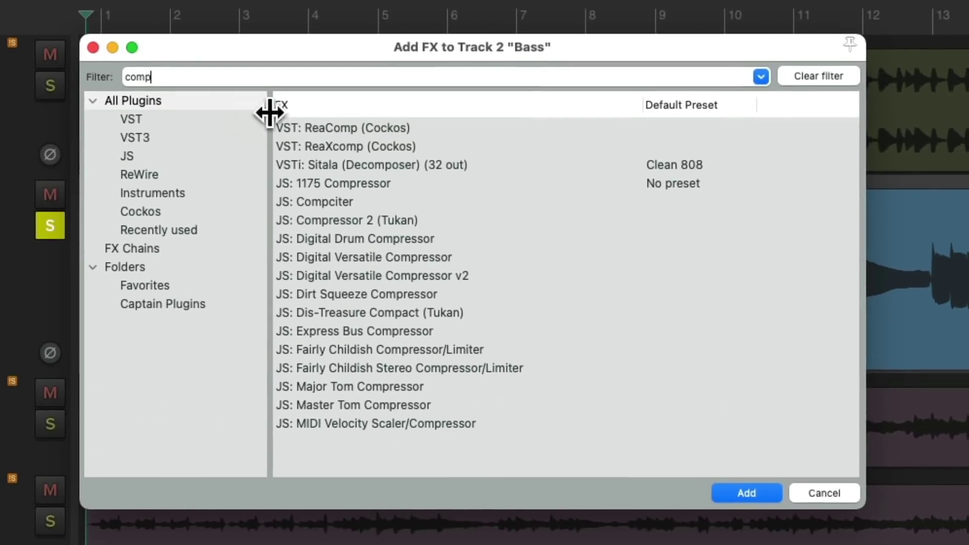
{"action": "left_click", "coordinate": [438, 185]}
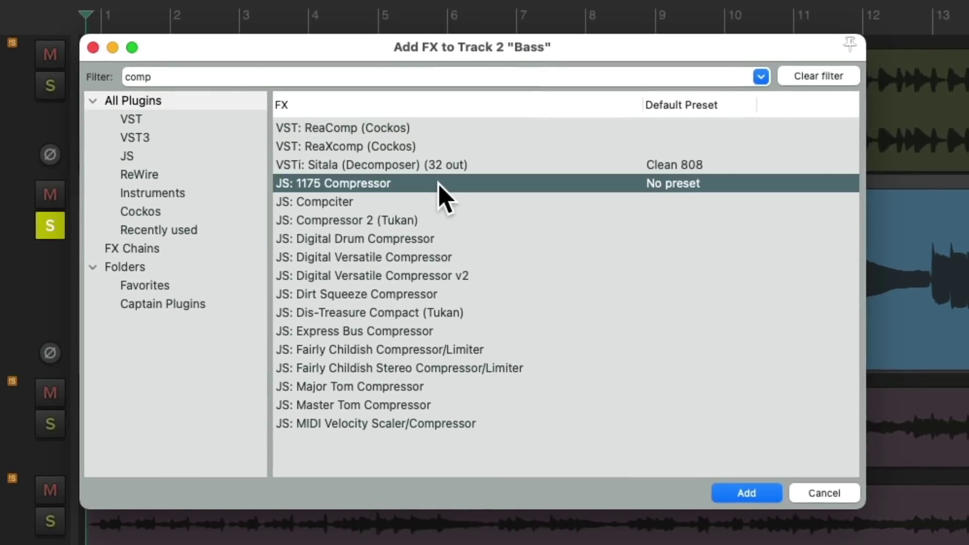
{"action": "double_click", "coordinate": [404, 184]}
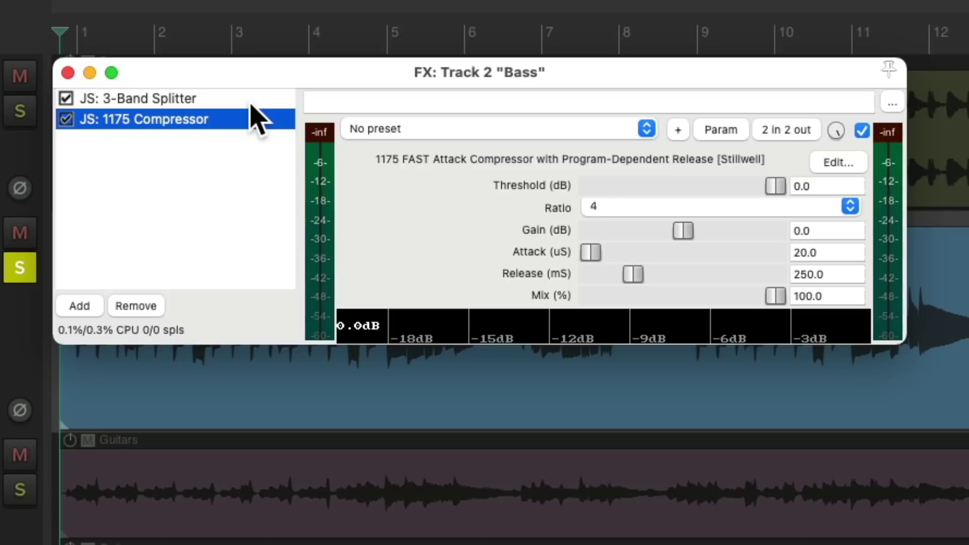
Set the 1175 Compressor's threshold to -18.4 dB and its attack to 250 uS, and audition the soloed bass.
{"action": "key", "text": "space"}
{"action": "left_click_drag", "start_coordinate": [768, 188], "coordinate": [717, 197]}
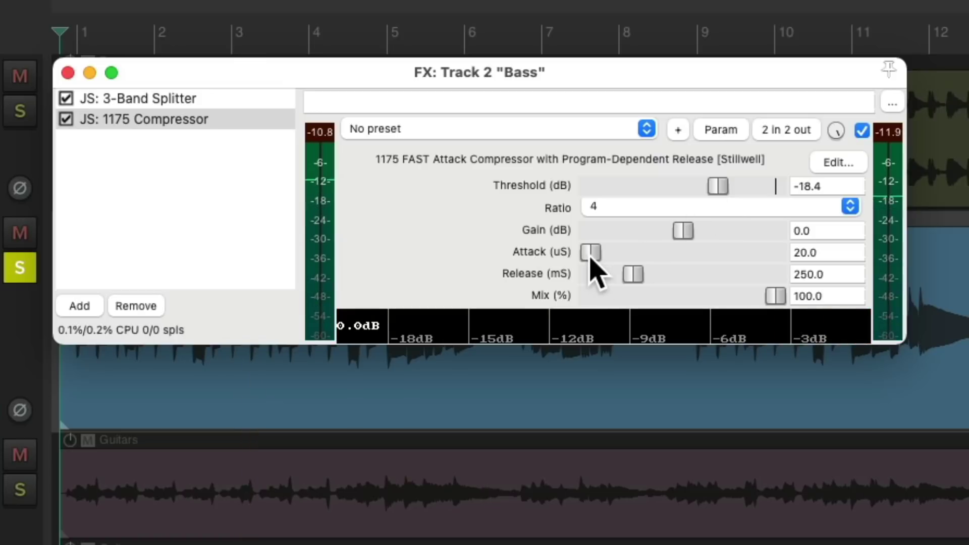
{"action": "left_click_drag", "start_coordinate": [590, 259], "coordinate": [613, 273]}
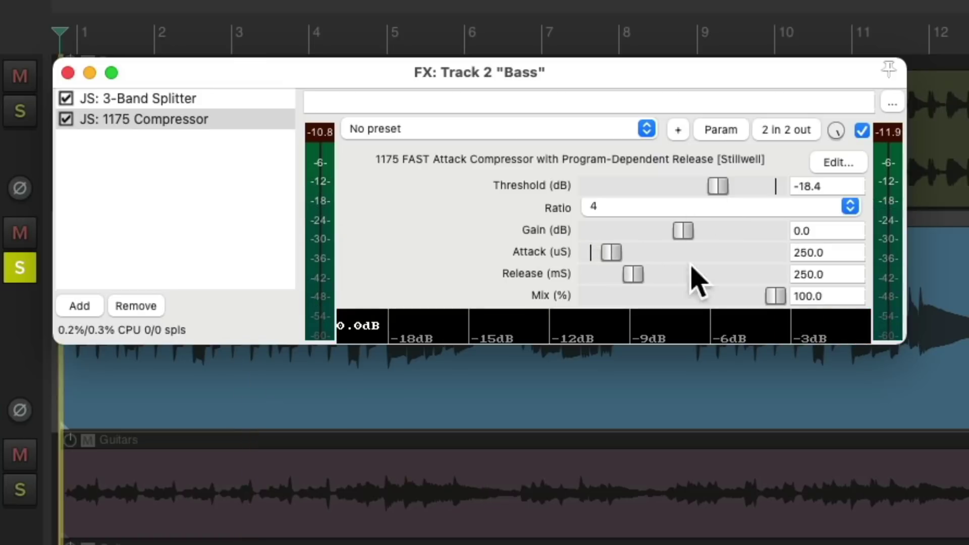
{"action": "left_click_drag", "start_coordinate": [723, 188], "coordinate": [723, 191]}
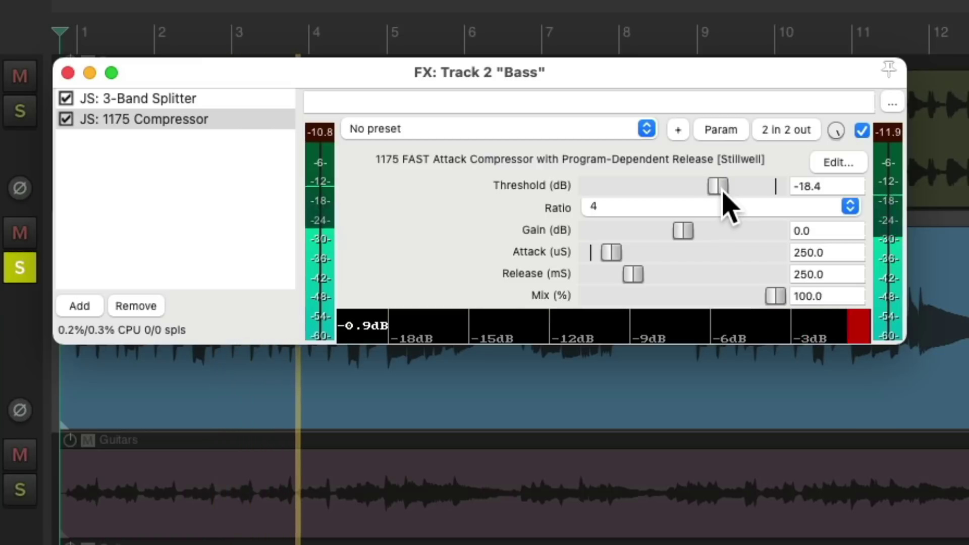
{"action": "key", "text": "space"}
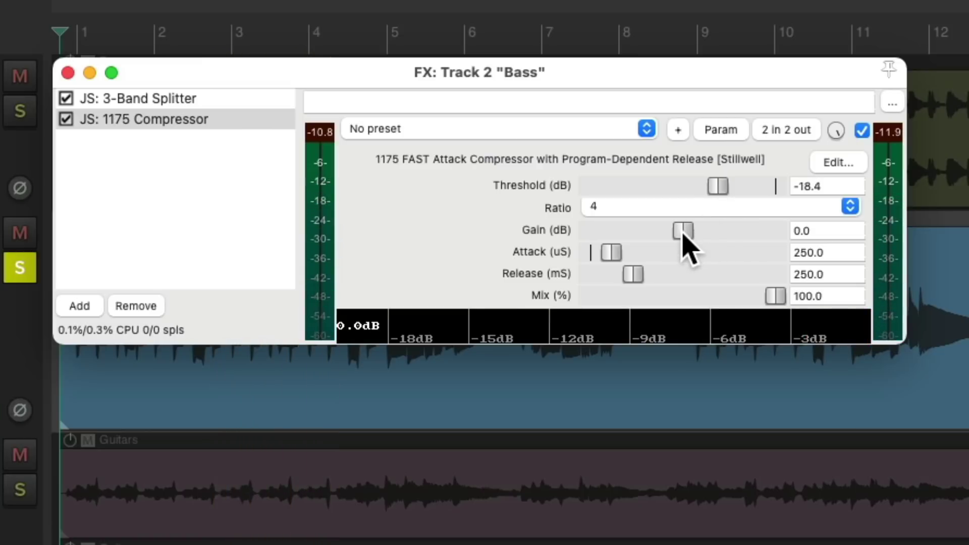
Raise the 1175 Compressor's gain to 8.0 dB and adjust its threshold to -18.1 dB while the bass plays.
{"action": "key", "text": "space"}
{"action": "left_click_drag", "start_coordinate": [684, 233], "coordinate": [719, 235]}
{"action": "mouse_move", "coordinate": [717, 192]}
{"action": "left_mouse_down"}
{"action": "mouse_move", "coordinate": [746, 198]}
{"action": "mouse_move", "coordinate": [710, 205]}
{"action": "mouse_move", "coordinate": [712, 198]}
{"action": "mouse_move", "coordinate": [716, 210]}
{"action": "left_mouse_up"}
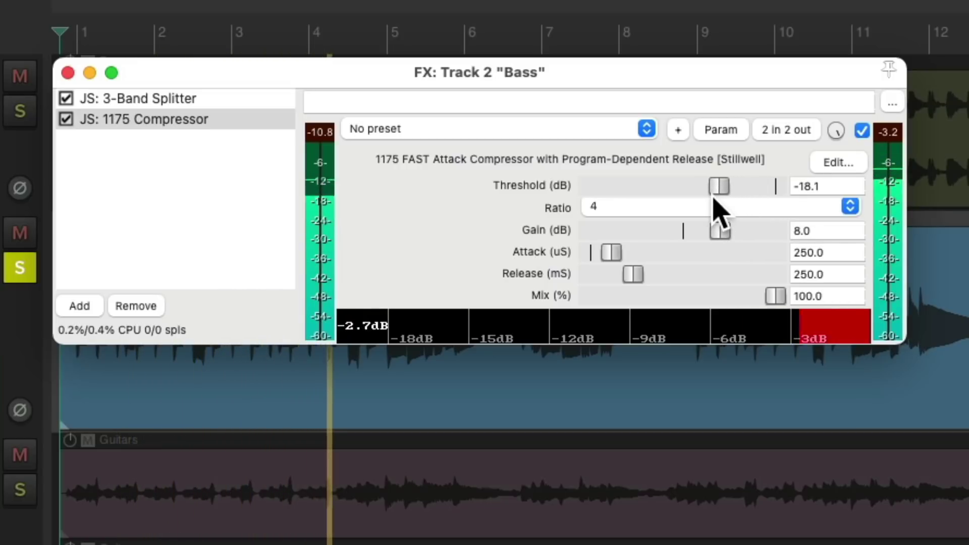
{"action": "key", "text": "space"}
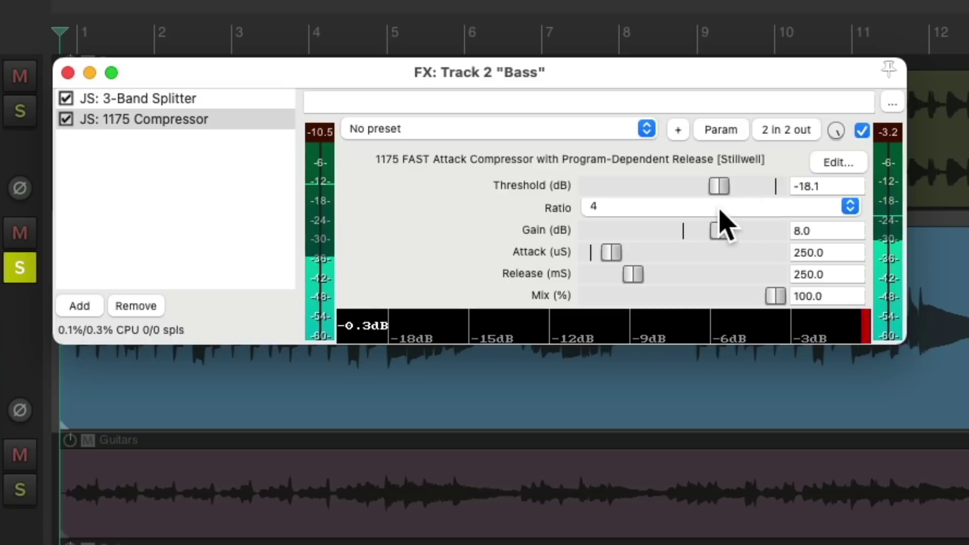
Compare the soloed bass with the 1175 Compressor bypassed and enabled during playback, and close the effects window.
{"action": "left_click", "coordinate": [862, 132]}
{"action": "key", "text": "space"}
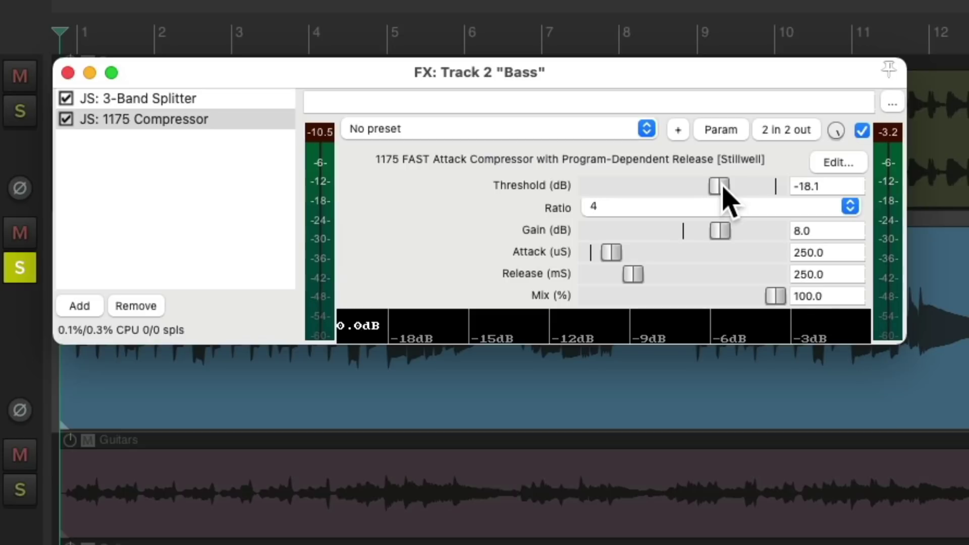
{"action": "key", "text": "space"}
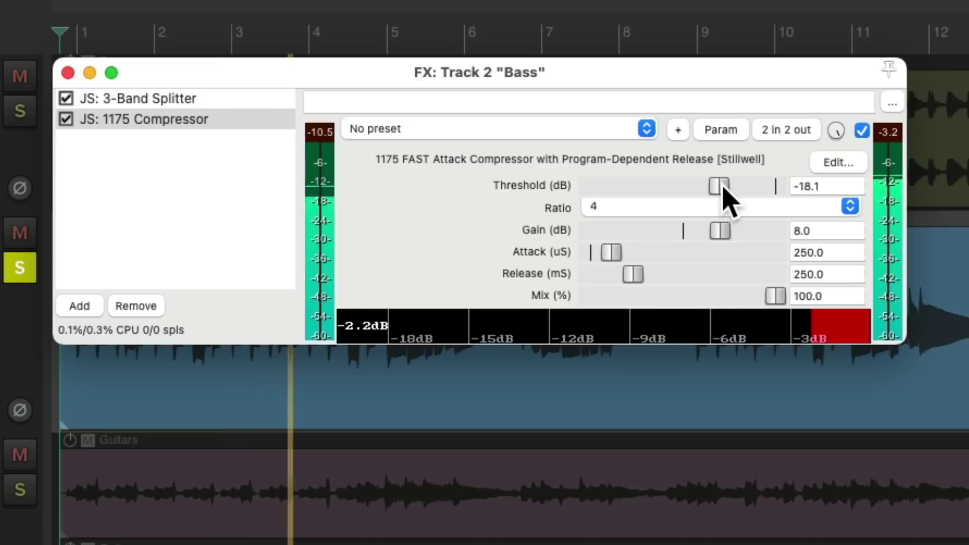
{"action": "key", "text": "space"}
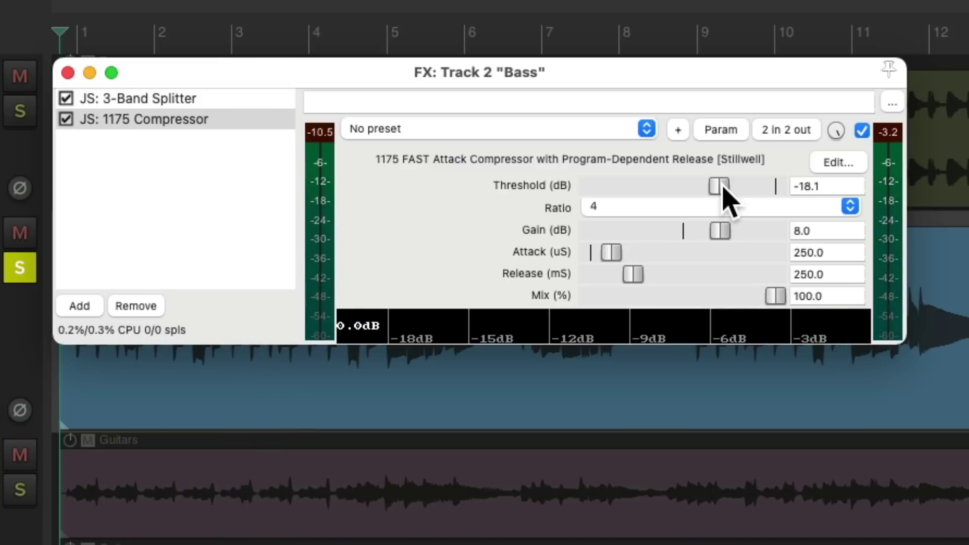
{"action": "left_click", "coordinate": [68, 72]}
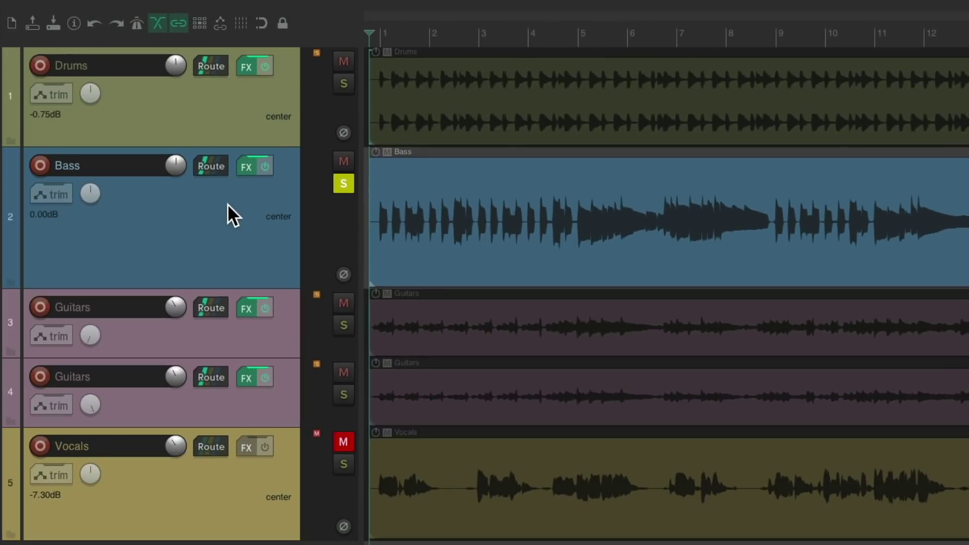
Duplicate the Bass track and rename the original "Bass - Lows" and the copy "Bass - Highs".
{"action": "right_click", "coordinate": [227, 204]}
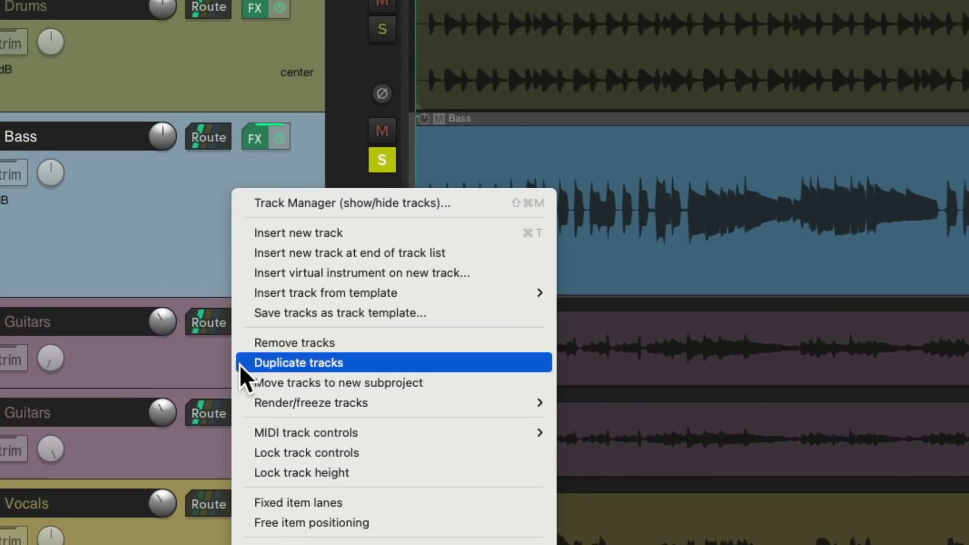
{"action": "left_click", "coordinate": [240, 365]}
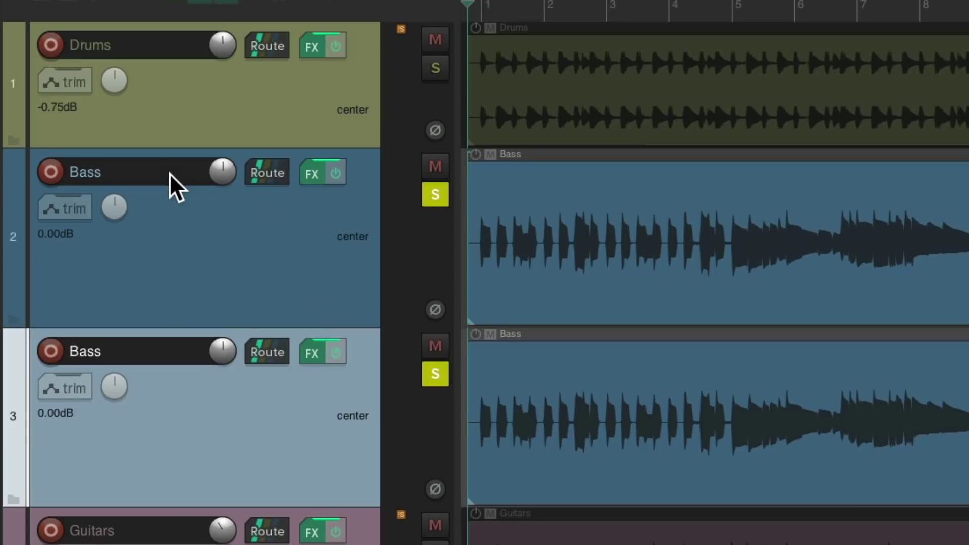
{"action": "double_click", "coordinate": [171, 174]}
{"action": "type", "text": "- L"}
{"action": "key", "text": "Tab"}
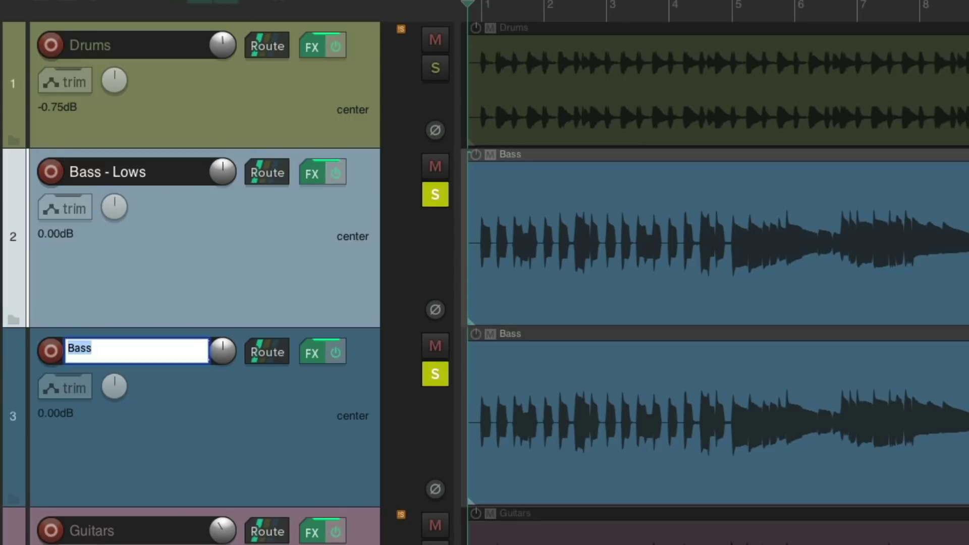
{"action": "type", "text": "- Highs"}
{"action": "key", "text": "Return"}
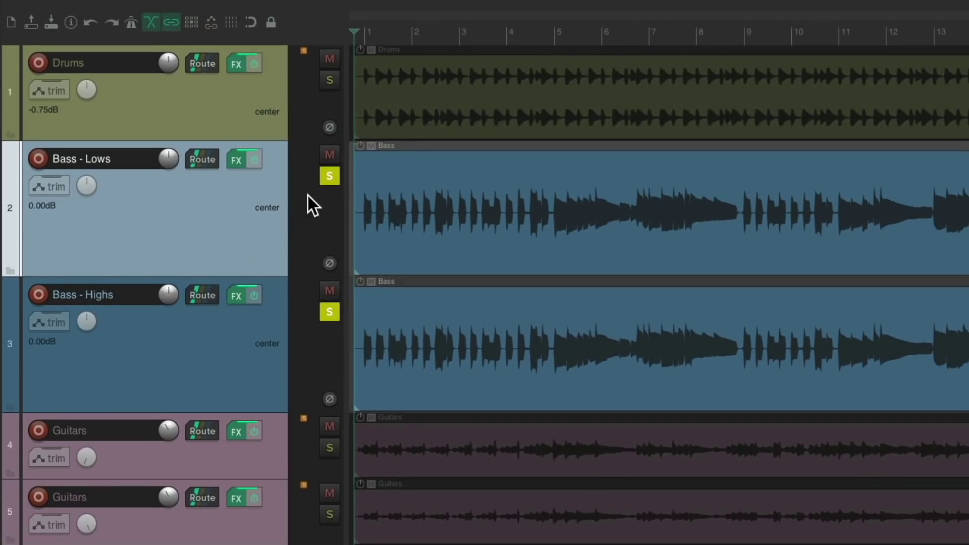
Unsolo the Bass - Lows track and bypass the 1175 Compressor on the Bass - Highs track.
{"action": "left_click", "coordinate": [330, 176]}
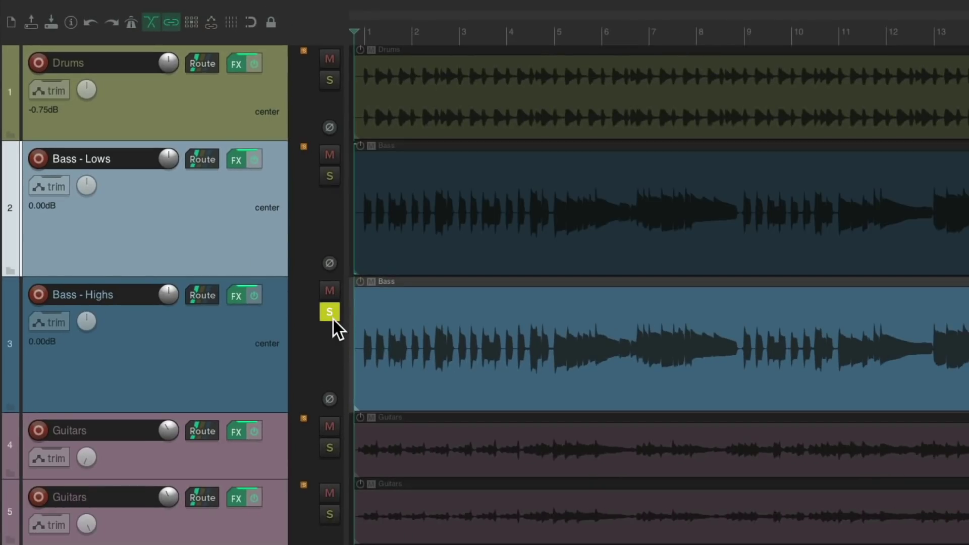
{"action": "left_click", "coordinate": [237, 297]}
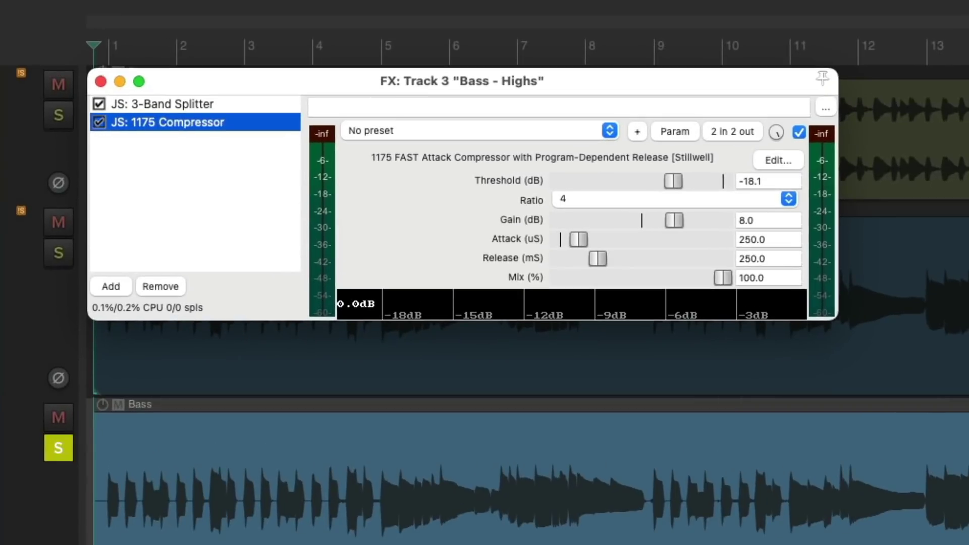
{"action": "left_click", "coordinate": [99, 122]}
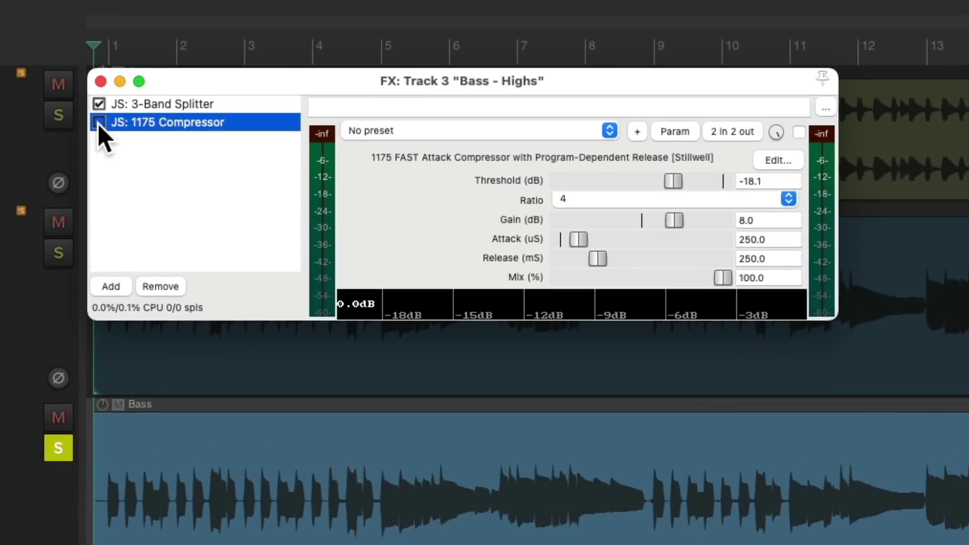
Route the Bass - Highs splitter's mid left and right outputs to channels 1 and 2 instead of its low outputs.
{"action": "left_click", "coordinate": [225, 103]}
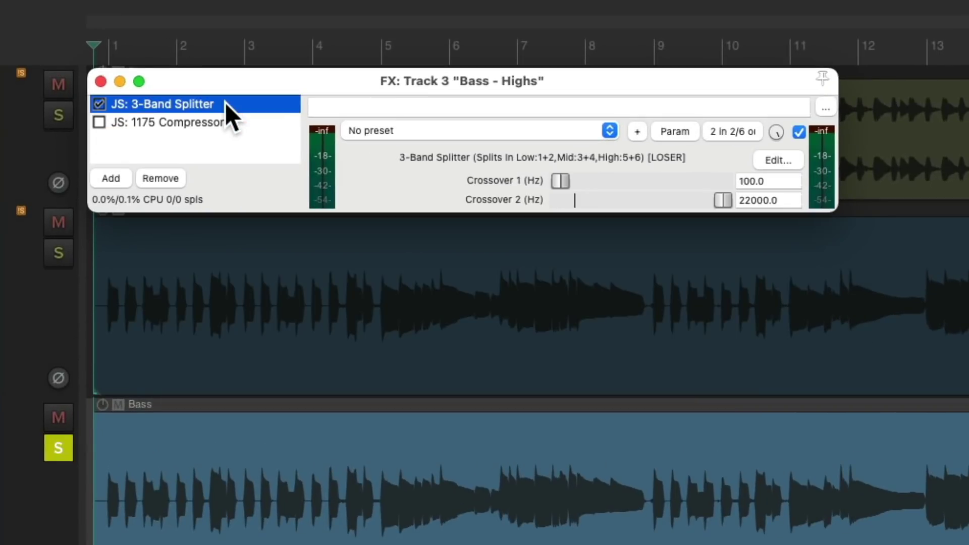
{"action": "left_click", "coordinate": [728, 131]}
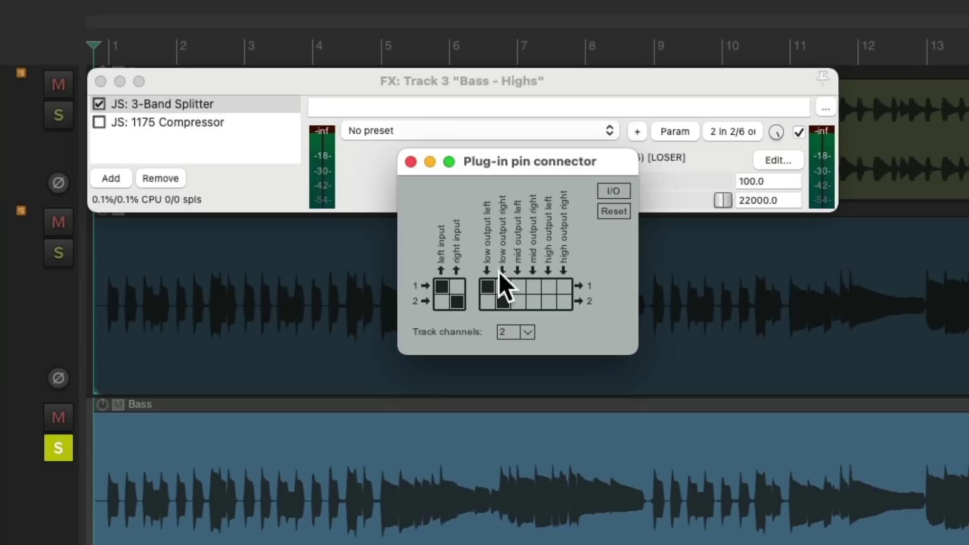
{"action": "left_click", "coordinate": [488, 286]}
{"action": "left_click", "coordinate": [504, 302]}
{"action": "left_click", "coordinate": [518, 287]}
{"action": "left_click", "coordinate": [532, 302]}
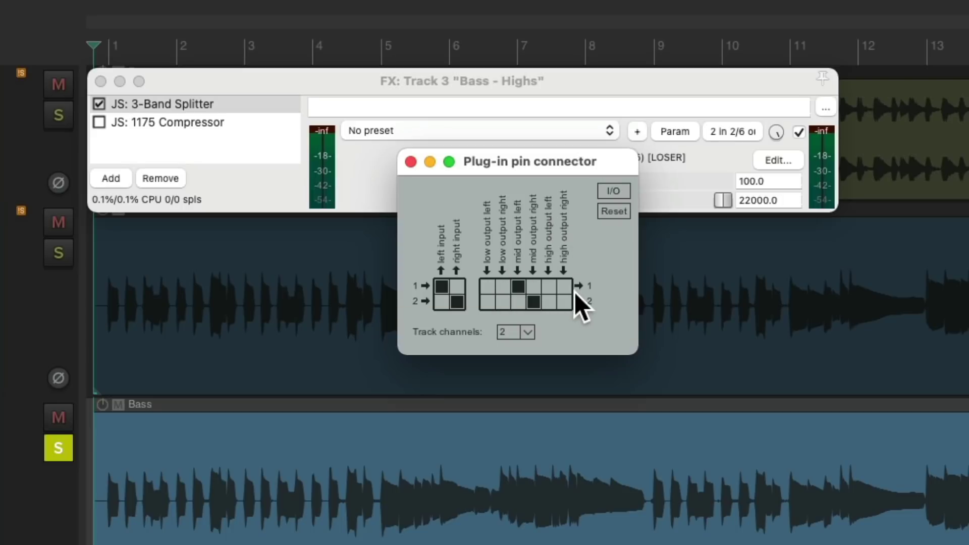
{"action": "left_click", "coordinate": [411, 162]}
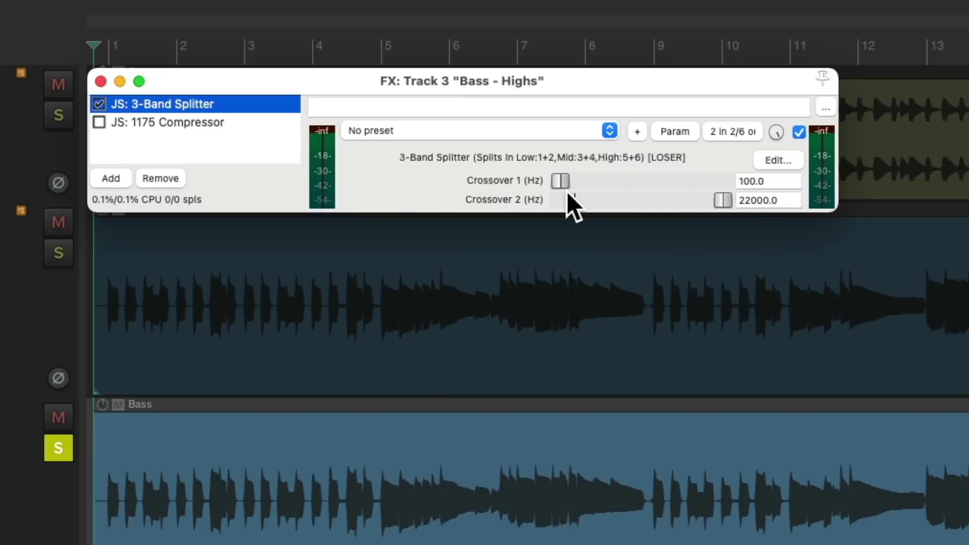
Audition the soloed Bass - Highs track while adjusting the splitter's Crossover 1, returning it to 100 Hz.
{"action": "key", "text": "space"}
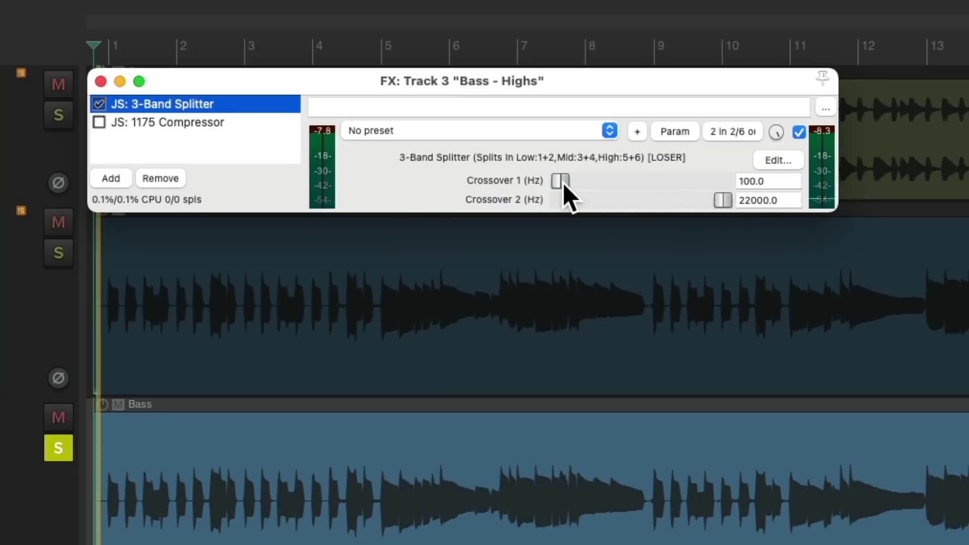
{"action": "scroll", "coordinate": [562, 183], "scroll_direction": "up", "scroll_amount": 3}
{"action": "left_click_drag", "start_coordinate": [562, 183], "coordinate": [561, 183]}
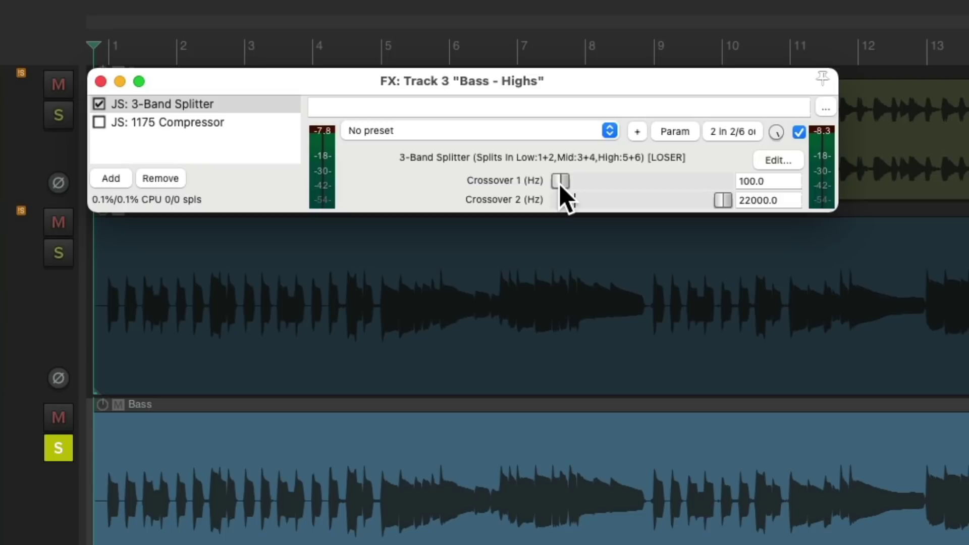
Re-enable the 1175 Compressor on Bass - Highs and set its threshold to -19.6 dB during playback.
{"action": "left_click", "coordinate": [257, 122]}
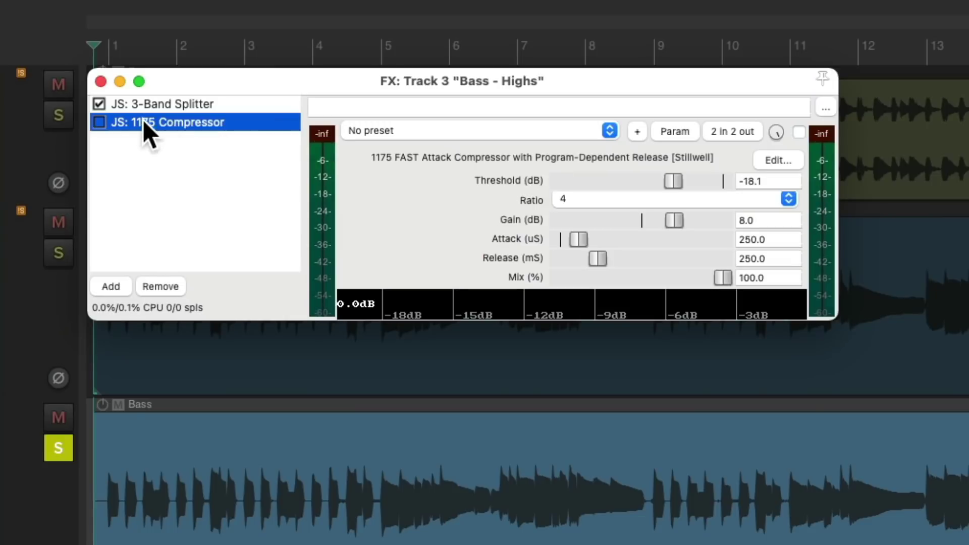
{"action": "left_click", "coordinate": [99, 123]}
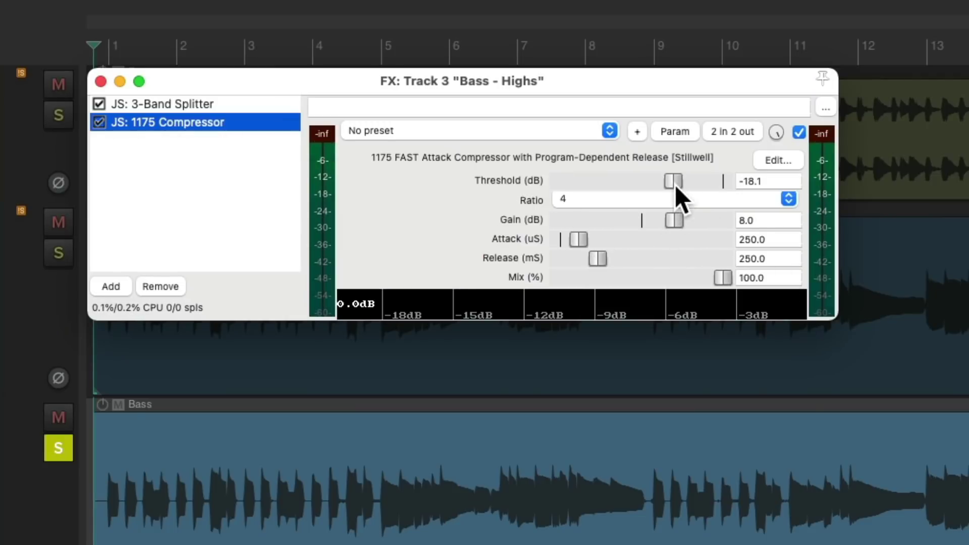
{"action": "key", "text": "space"}
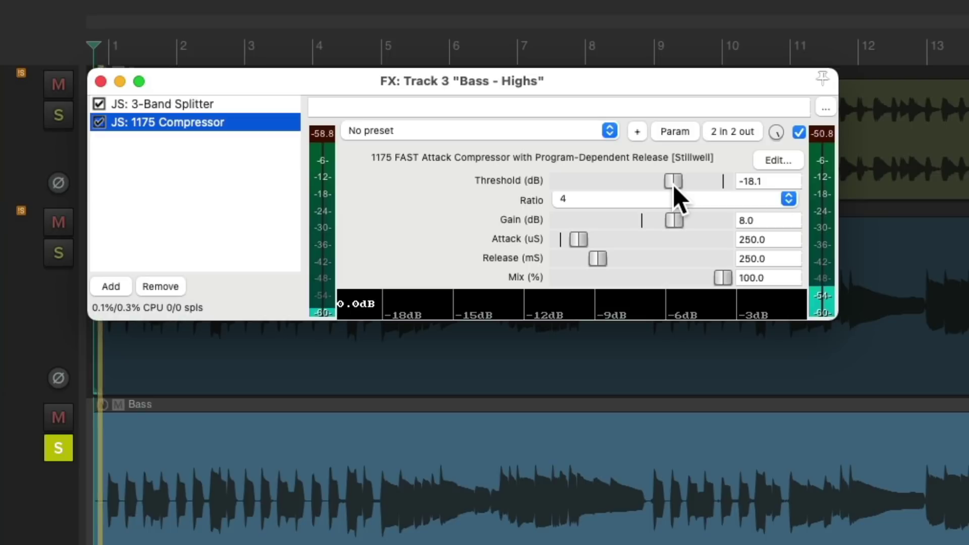
{"action": "mouse_move", "coordinate": [674, 185]}
{"action": "left_mouse_down"}
{"action": "mouse_move", "coordinate": [695, 184]}
{"action": "mouse_move", "coordinate": [637, 191]}
{"action": "mouse_move", "coordinate": [670, 190]}
{"action": "left_mouse_up"}
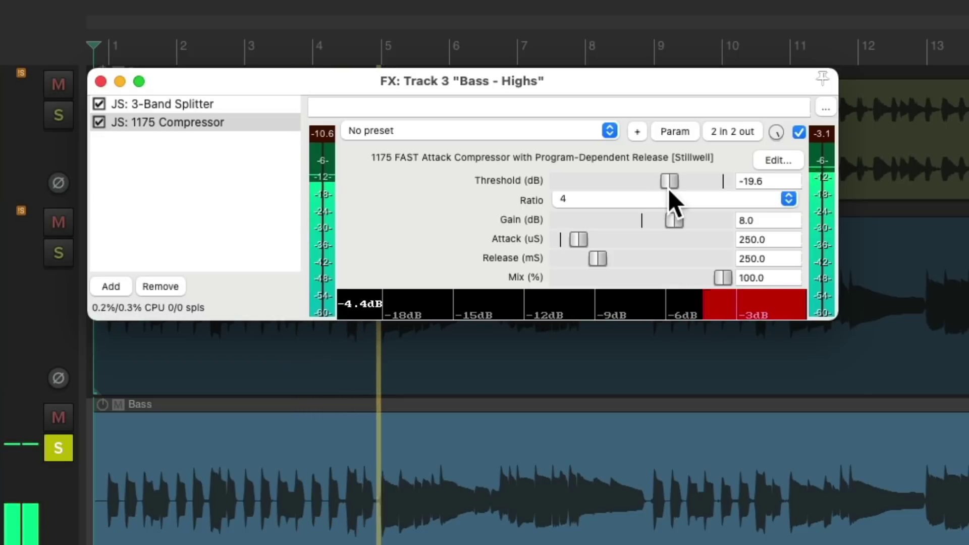
Compare the Bass - Highs track with its 1175 Compressor bypassed and enabled, and stop playback.
{"action": "left_click", "coordinate": [799, 132]}
{"action": "left_click", "coordinate": [799, 132]}
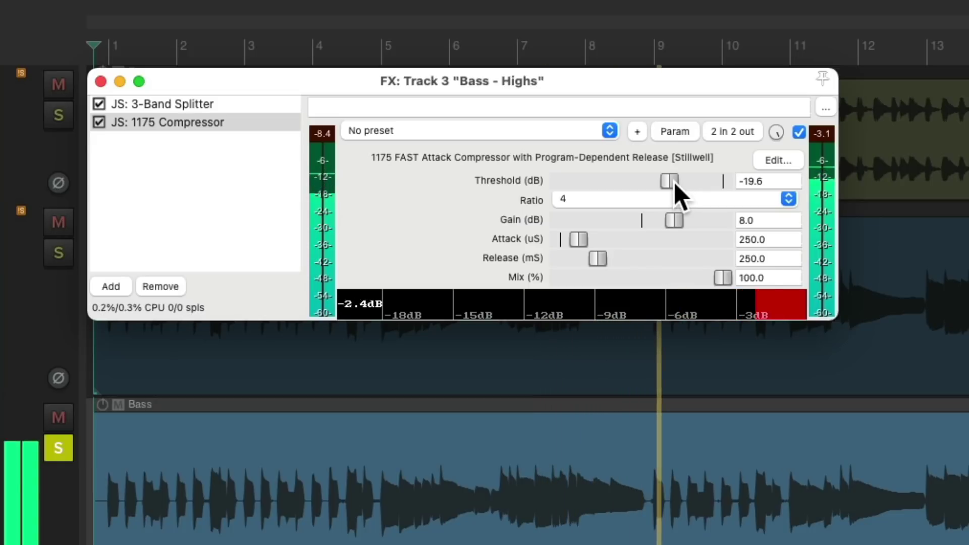
{"action": "key", "text": "space"}
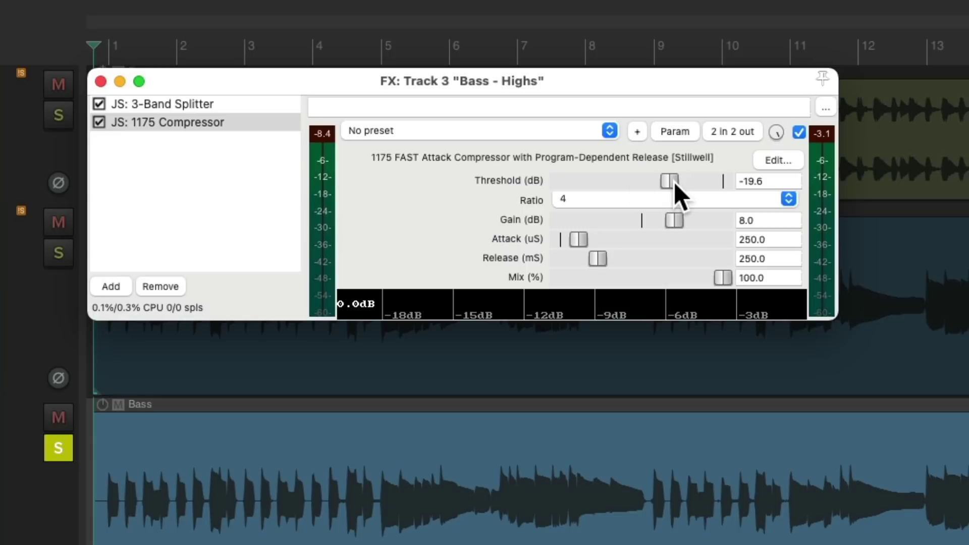
Add the JS: Waveshaping Distortion effect to the Bass - Highs track after its 1175 Compressor.
{"action": "double_click", "coordinate": [229, 181]}
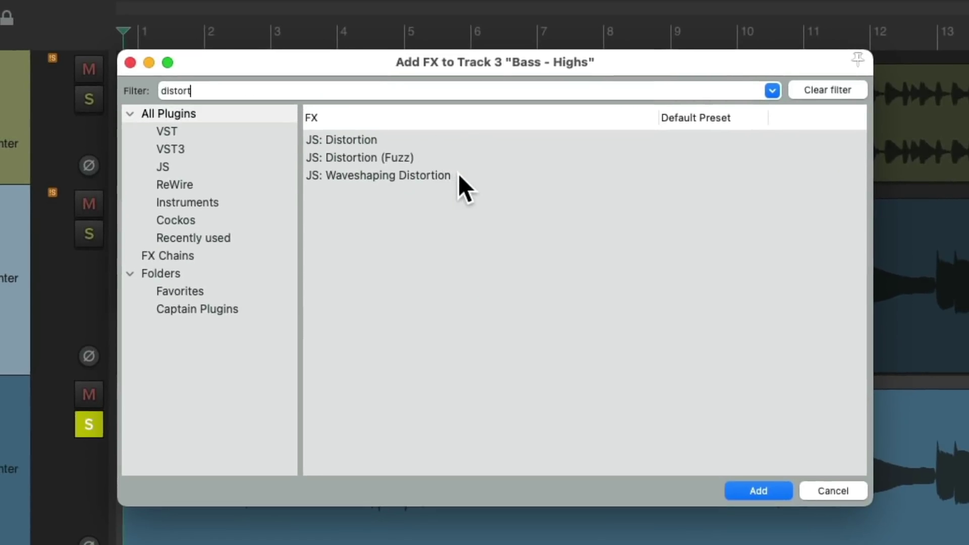
{"action": "left_click", "coordinate": [458, 175]}
{"action": "double_click", "coordinate": [459, 175]}
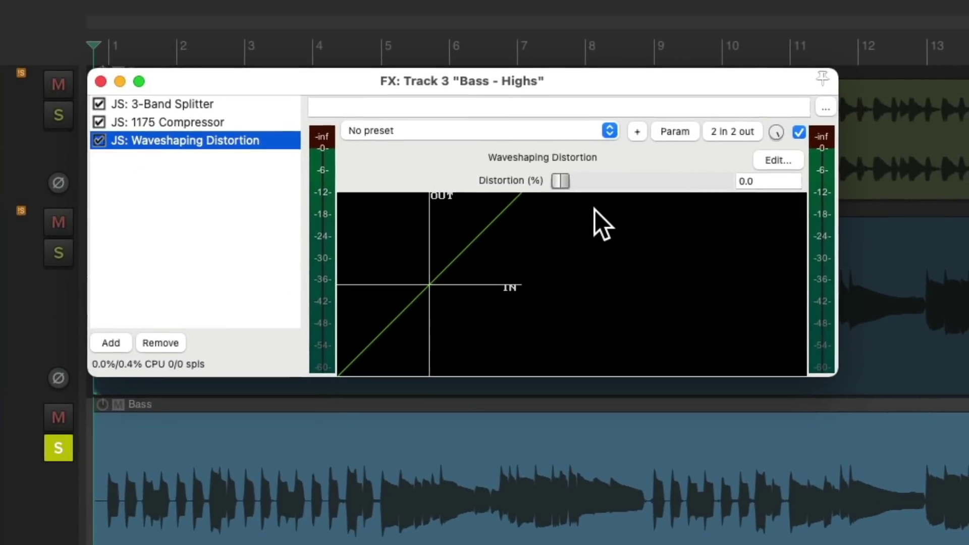
Set the Waveshaping Distortion amount on Bass - Highs to 20.5% during playback, and audition the track with it bypassed for comparison.
{"action": "key", "text": "space"}
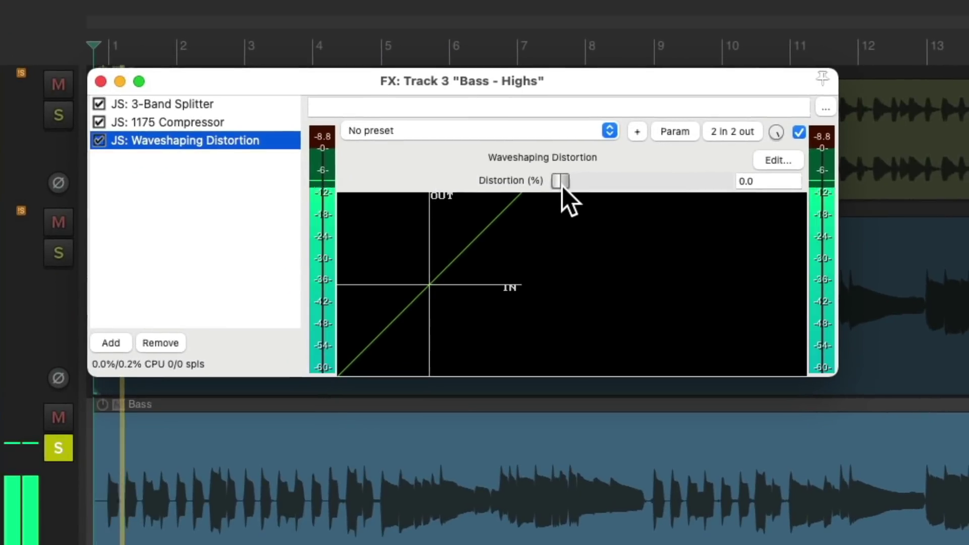
{"action": "left_click_drag", "start_coordinate": [561, 185], "coordinate": [596, 188]}
{"action": "key", "text": "space"}
{"action": "left_click", "coordinate": [799, 132]}
{"action": "key", "text": "space"}
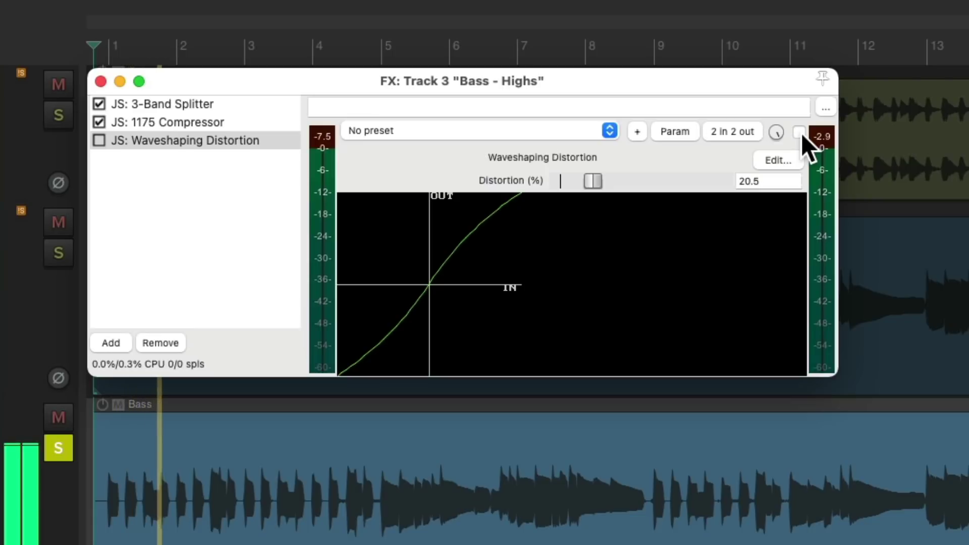
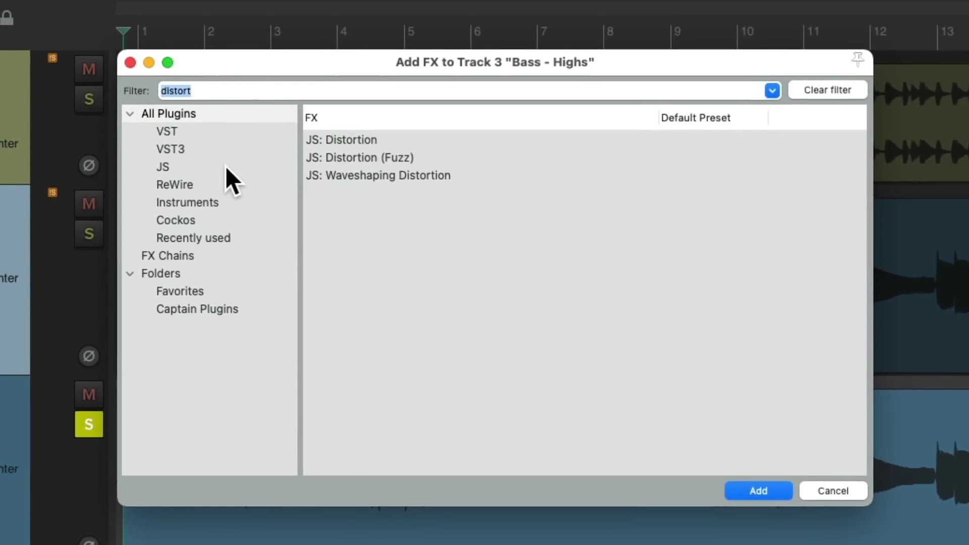
Add the JS: Distortion (Fuzz) effect to Bass - Highs in Stereo channel mode and audition it briefly.
{"action": "left_click", "coordinate": [429, 158]}
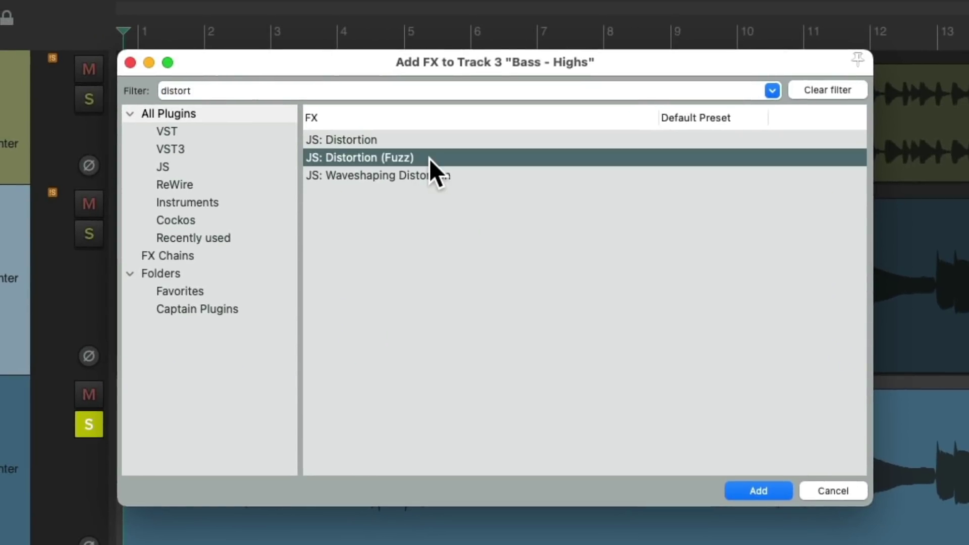
{"action": "double_click", "coordinate": [441, 161]}
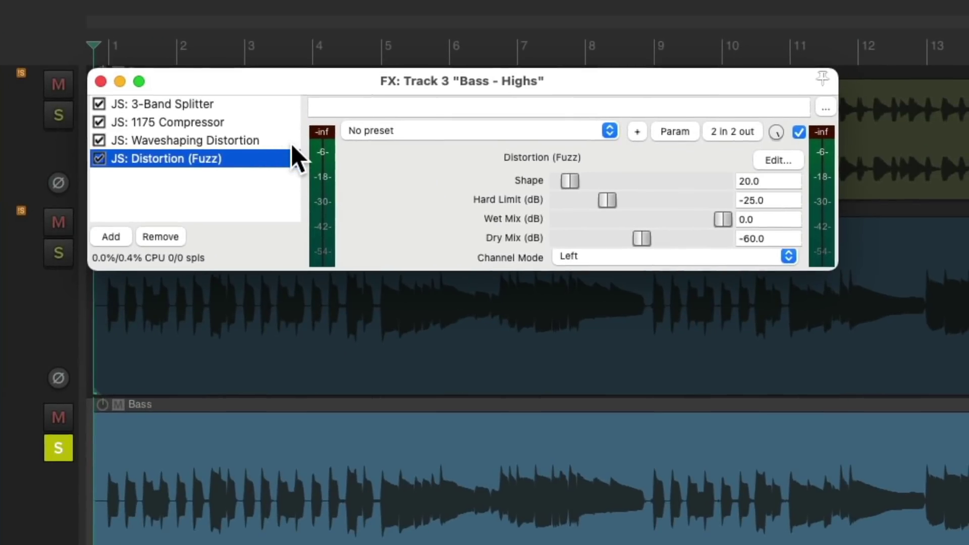
{"action": "left_click", "coordinate": [620, 254]}
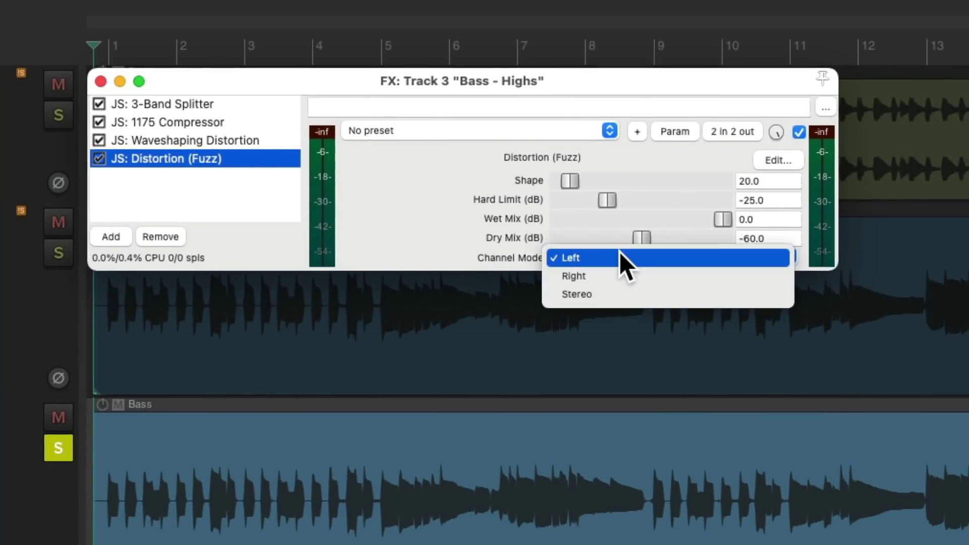
{"action": "left_click", "coordinate": [632, 294]}
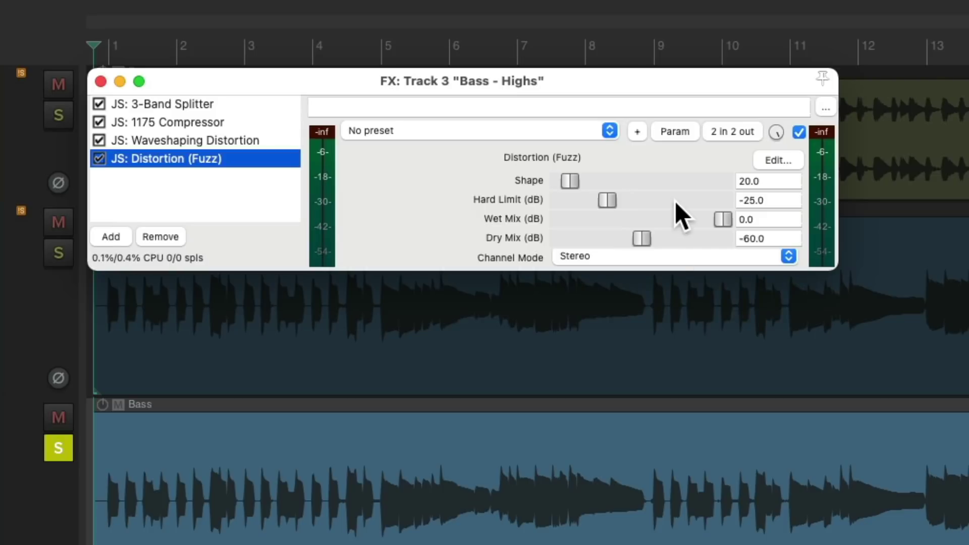
{"action": "key", "text": "space"}
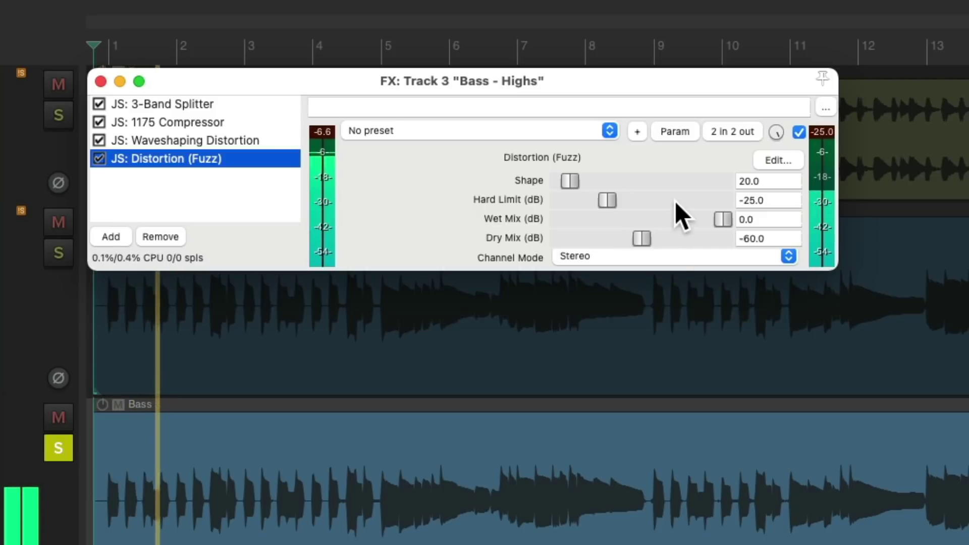
{"action": "key", "text": "space"}
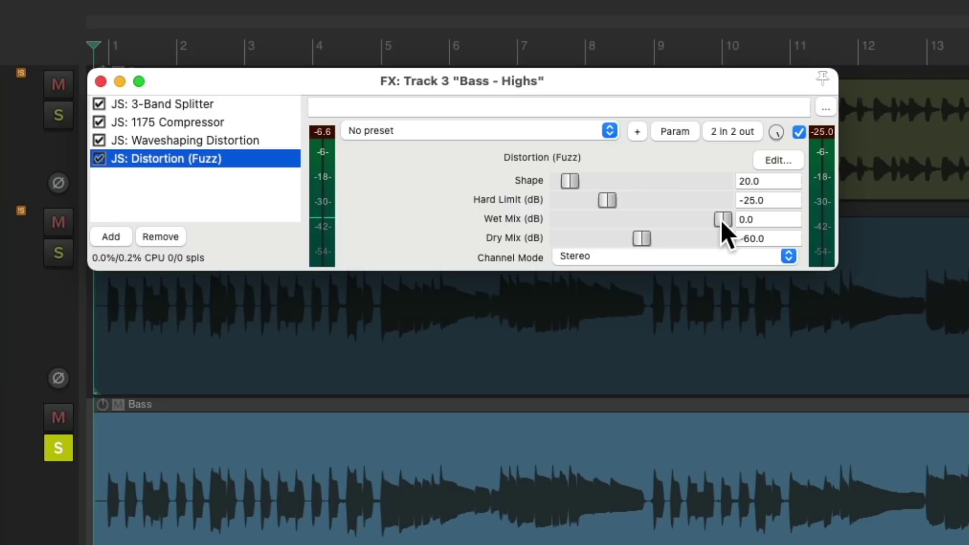
Set the fuzz's Dry Mix to 0.0 dB and raise its Wet Mix from -120.0 to -20.0 dB during playback, checking against bypass.
{"action": "left_click_drag", "start_coordinate": [721, 220], "coordinate": [443, 236]}
{"action": "left_click_drag", "start_coordinate": [633, 242], "coordinate": [714, 260]}
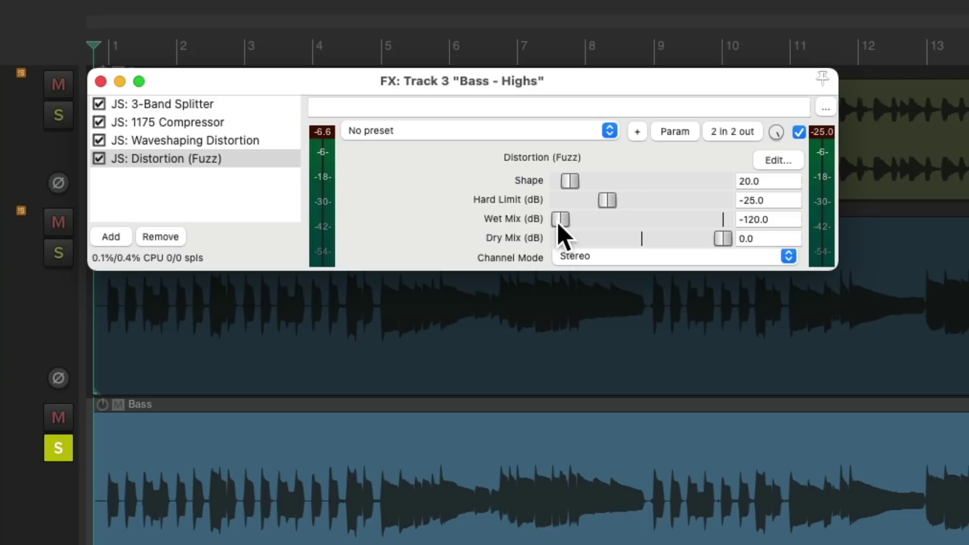
{"action": "key", "text": "space"}
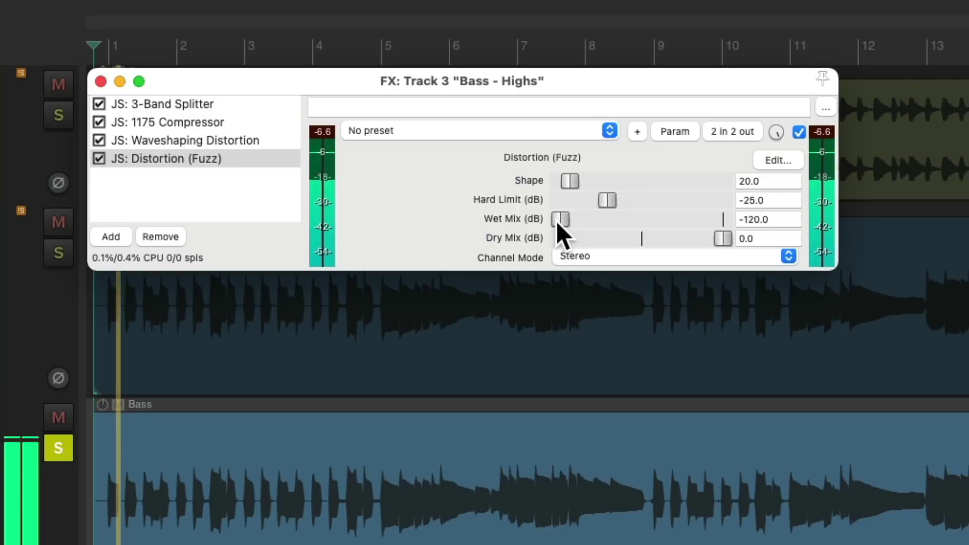
{"action": "left_click_drag", "start_coordinate": [557, 222], "coordinate": [694, 221]}
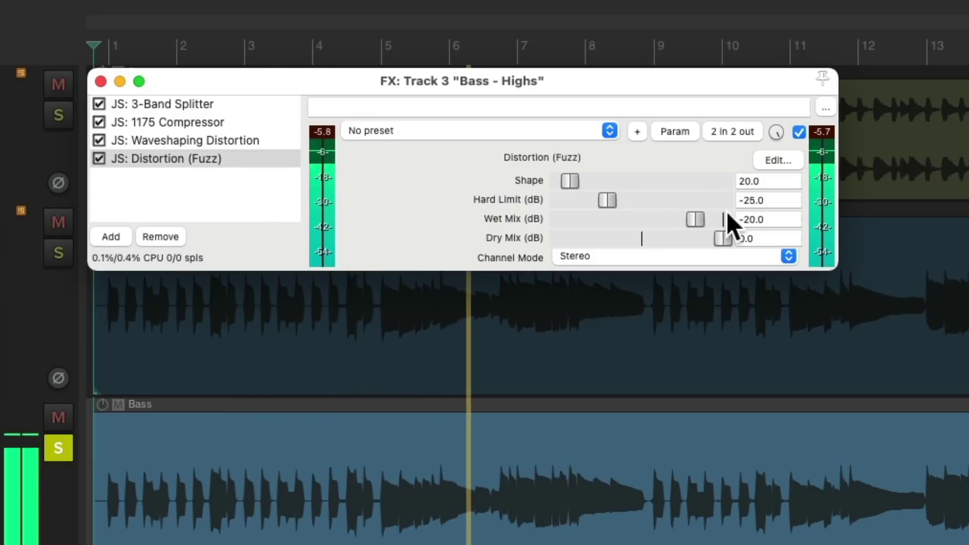
{"action": "left_click", "coordinate": [800, 132]}
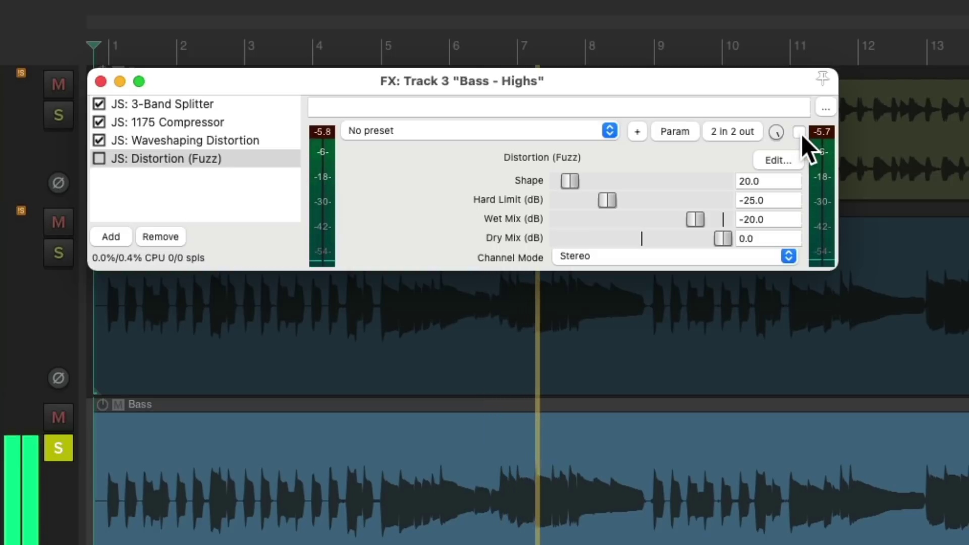
{"action": "left_click", "coordinate": [802, 134]}
{"action": "mouse_move", "coordinate": [696, 220]}
{"action": "left_mouse_down"}
{"action": "mouse_move", "coordinate": [602, 230]}
{"action": "mouse_move", "coordinate": [698, 226]}
{"action": "left_mouse_up"}
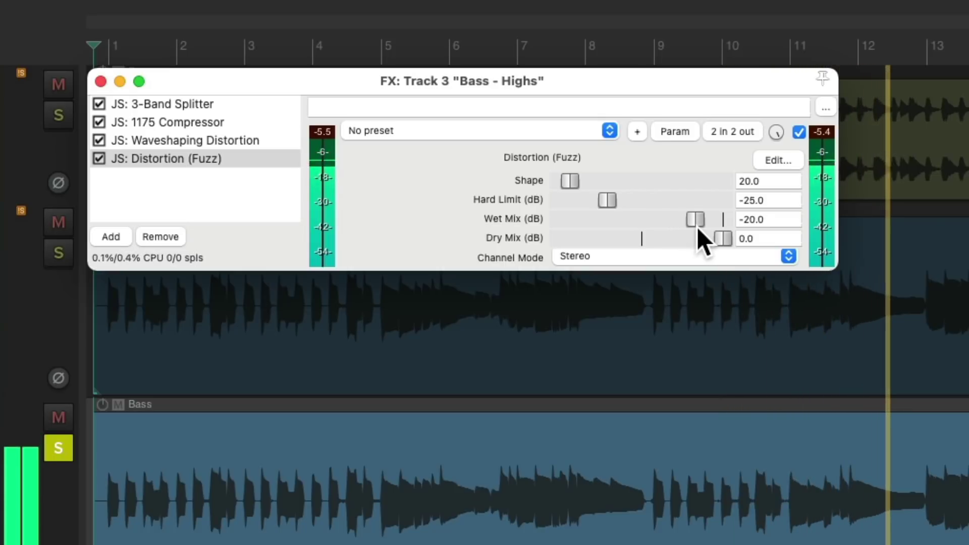
Compare the Bass - Highs track from the start with the fuzz distortion bypassed and enabled.
{"action": "key", "text": "space"}
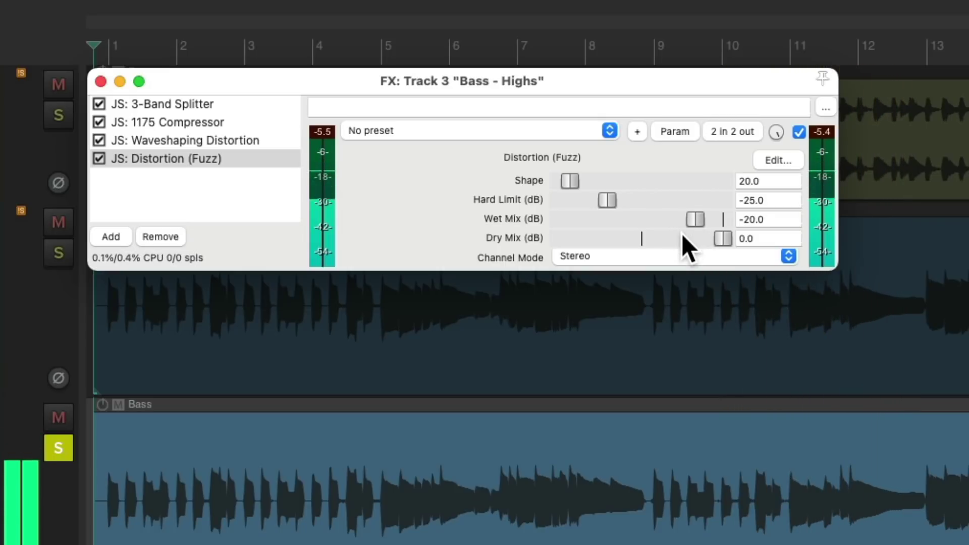
{"action": "left_click", "coordinate": [799, 132]}
{"action": "key", "text": "space"}
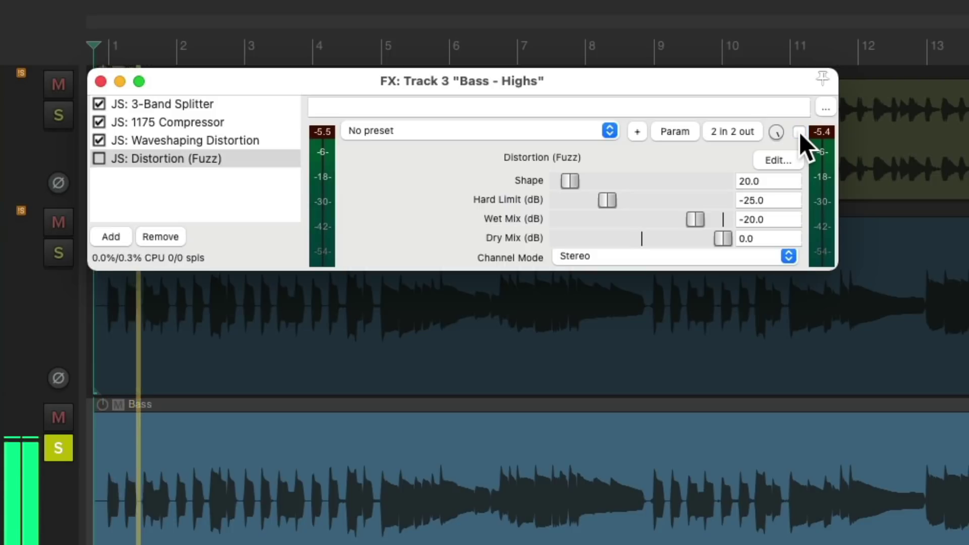
{"action": "key", "text": "space"}
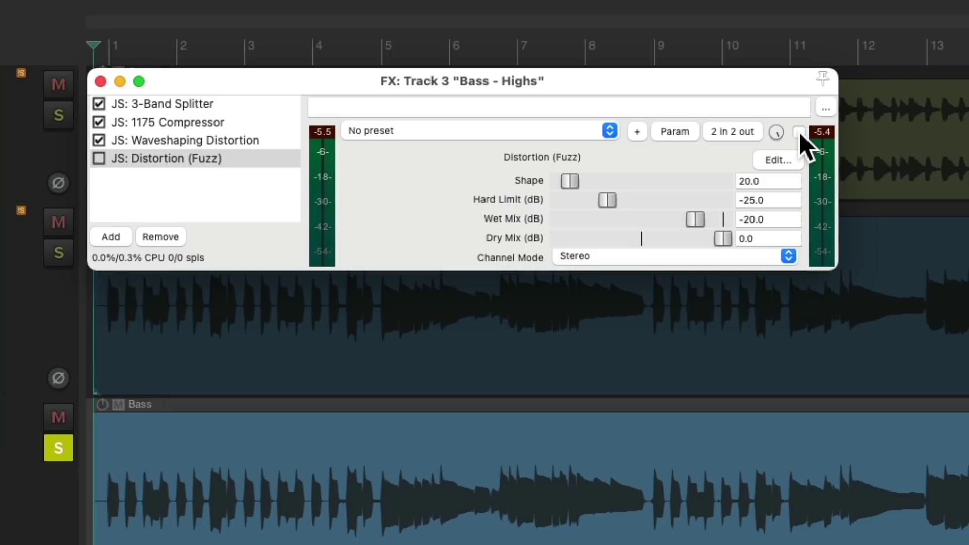
{"action": "left_click", "coordinate": [800, 133]}
{"action": "key", "text": "space"}
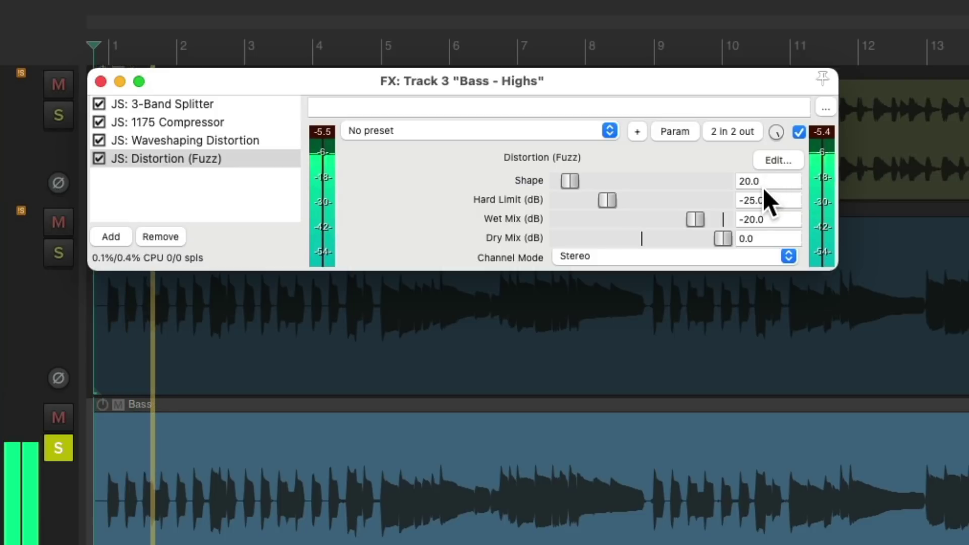
{"action": "key", "text": "space"}
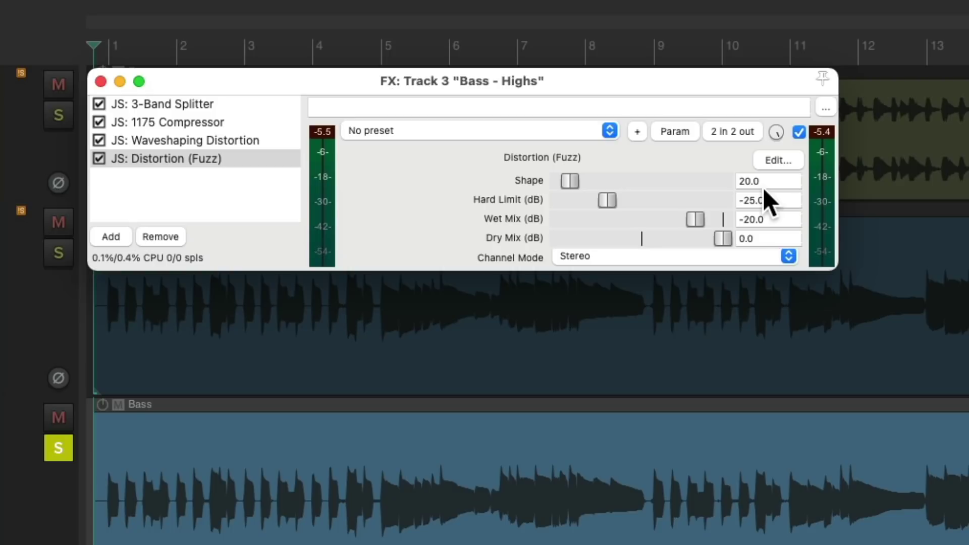
Close the Bass - Highs effects, unsolo the track and open the mixer.
{"action": "left_click", "coordinate": [101, 82]}
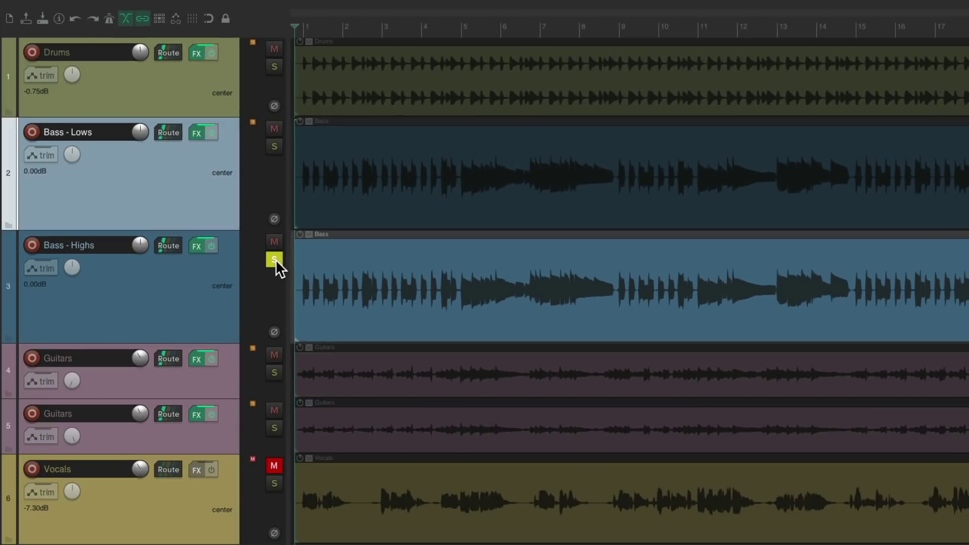
{"action": "left_click", "coordinate": [274, 260]}
{"action": "key", "text": "super+m"}
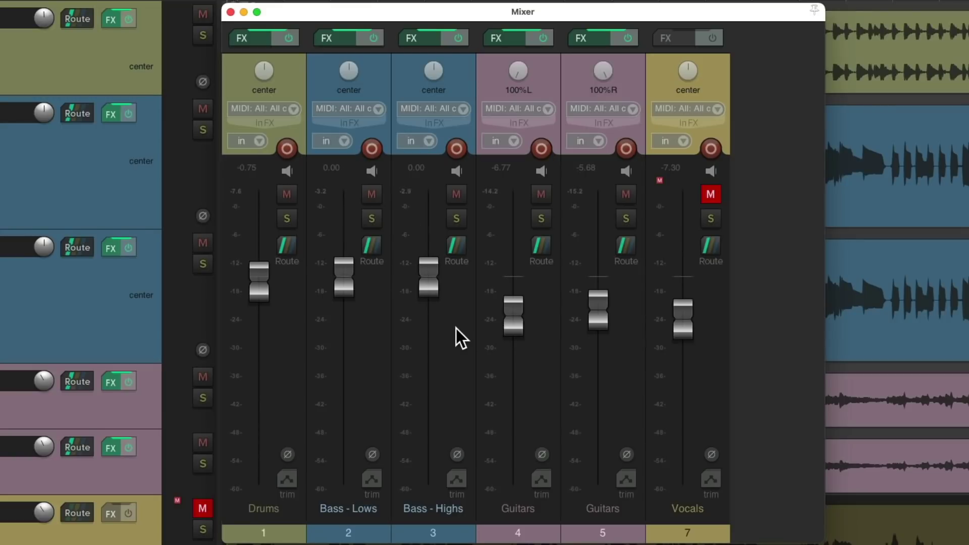
Audition the Bass - Lows and Bass - Highs tracks soloed one at a time.
{"action": "left_click", "coordinate": [372, 218]}
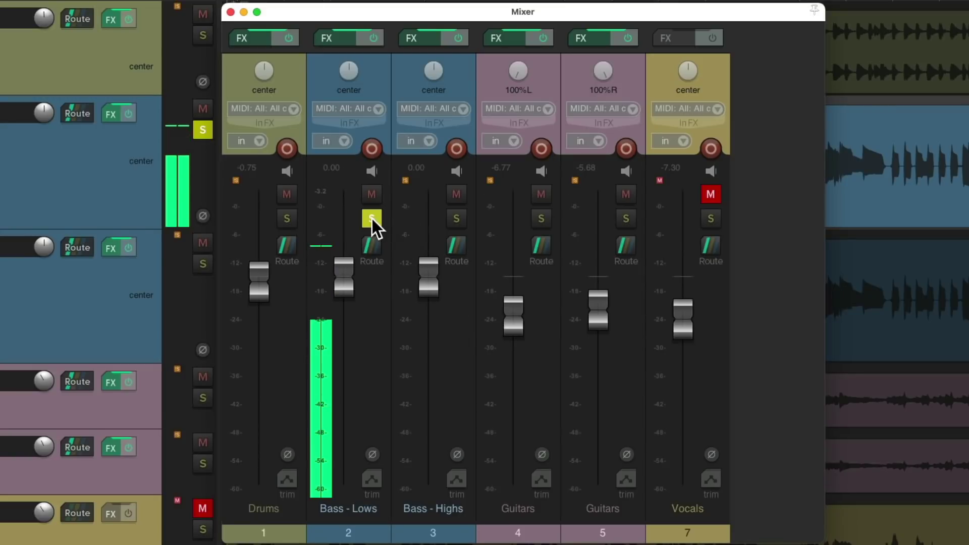
{"action": "left_click", "coordinate": [372, 219]}
{"action": "left_click", "coordinate": [458, 221]}
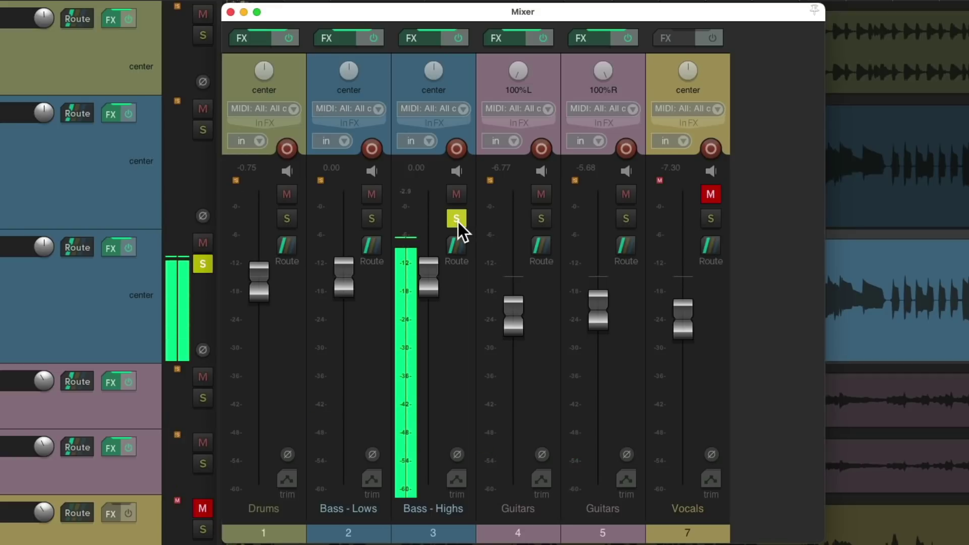
{"action": "key", "text": "space"}
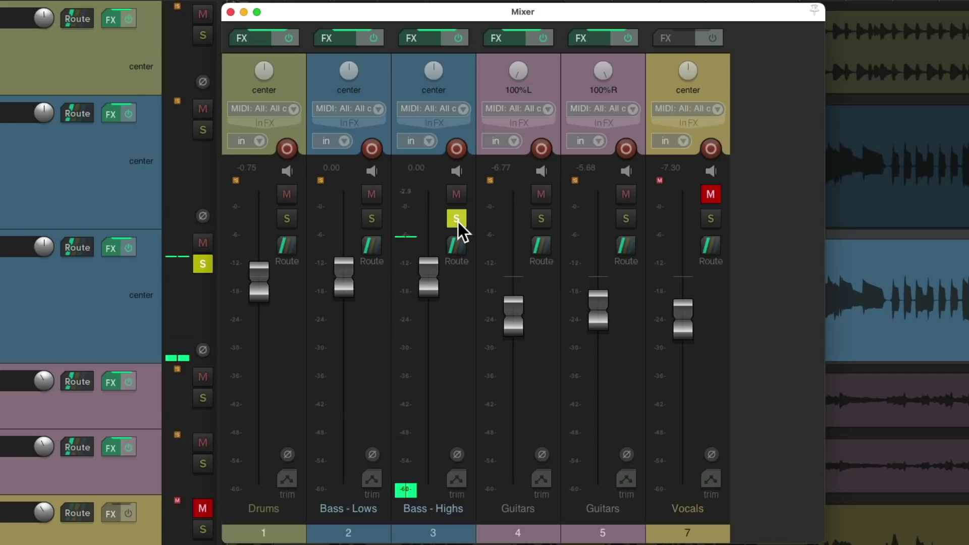
Solo both bass tracks together and balance their volumes during playback, with Bass - Lows at -0.57 dB and Bass - Highs at -6.61 dB.
{"action": "left_click", "coordinate": [372, 220]}
{"action": "key", "text": "space"}
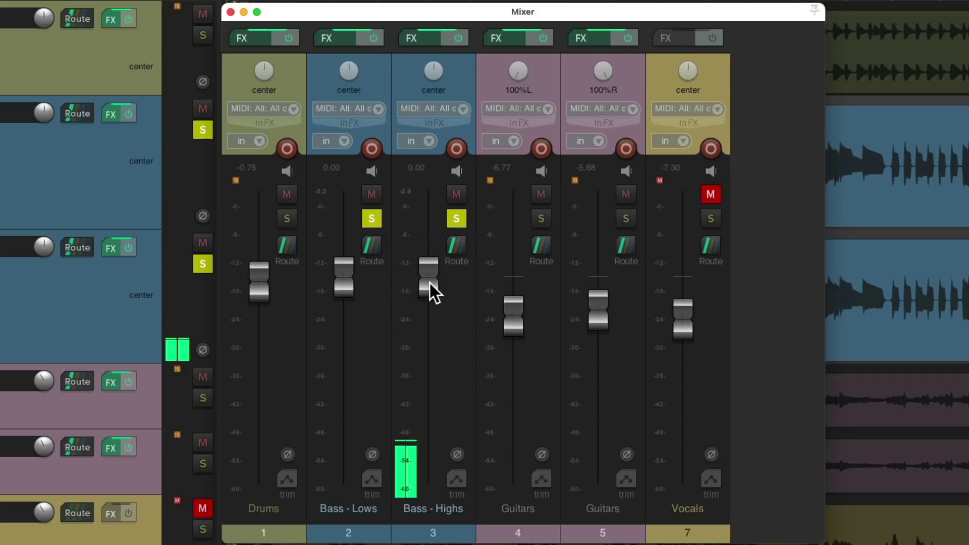
{"action": "left_click_drag", "start_coordinate": [430, 303], "coordinate": [434, 369]}
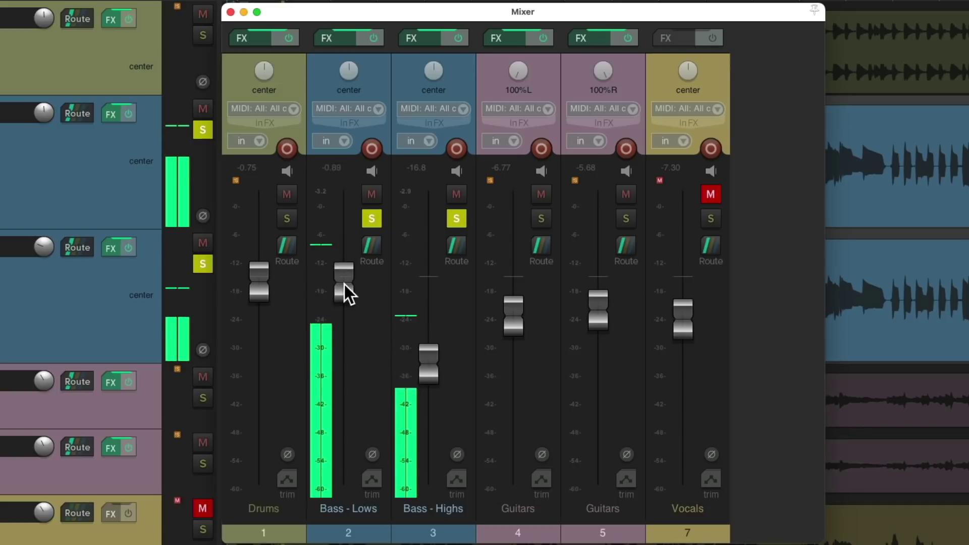
{"action": "left_click_drag", "start_coordinate": [345, 284], "coordinate": [345, 285]}
{"action": "left_click_drag", "start_coordinate": [429, 364], "coordinate": [434, 313]}
{"action": "key", "text": "space"}
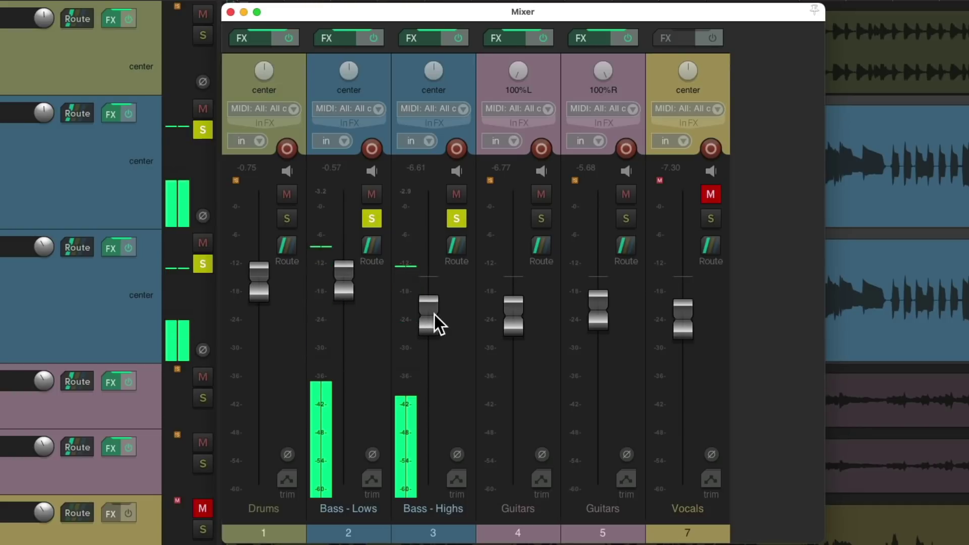
Select both bass tracks, unsolo them and lower their volumes together to -0.83 dB and -6.88 dB while playing the full mix.
{"action": "left_click", "coordinate": [459, 320]}
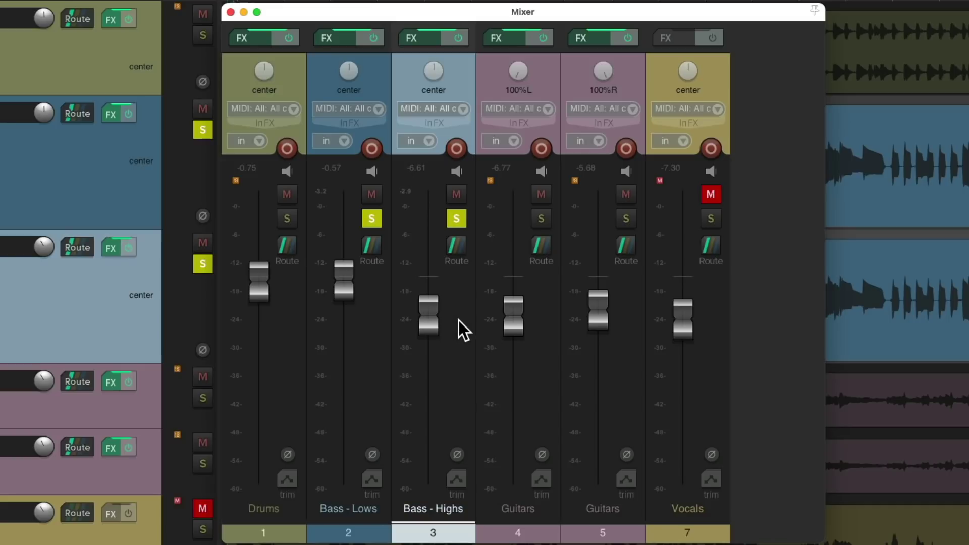
{"action": "left_click", "coordinate": [375, 319], "text": "shift"}
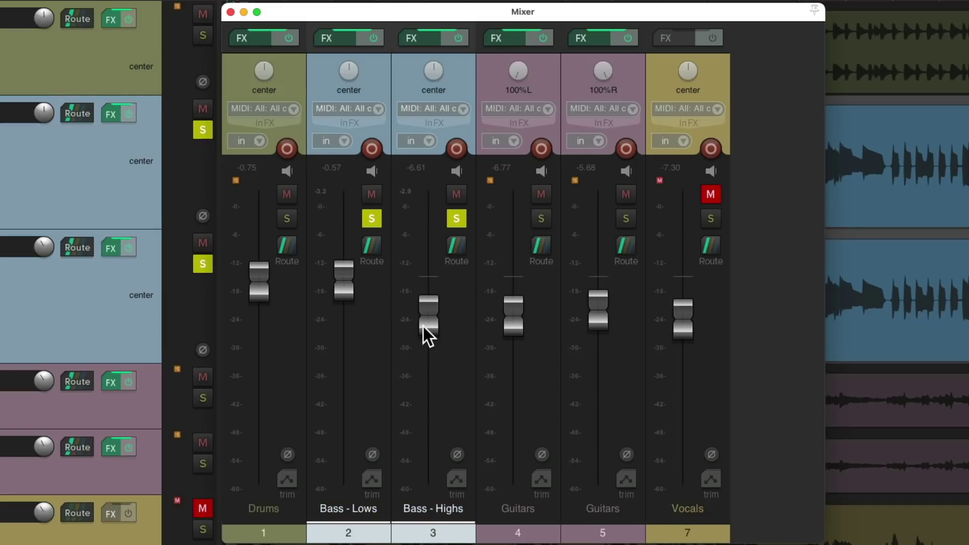
{"action": "left_click", "coordinate": [457, 219]}
{"action": "key", "text": "space"}
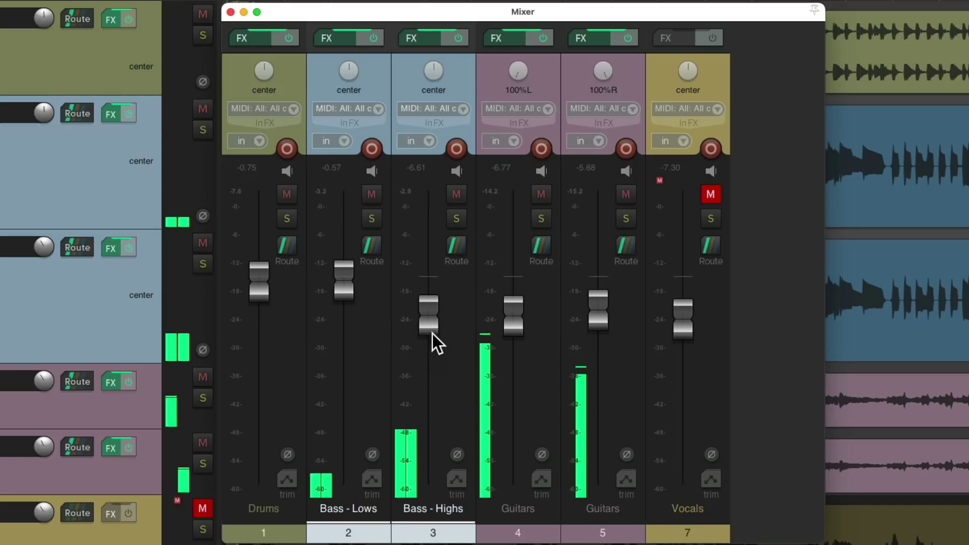
{"action": "scroll", "coordinate": [429, 327], "scroll_direction": "down", "scroll_amount": 1}
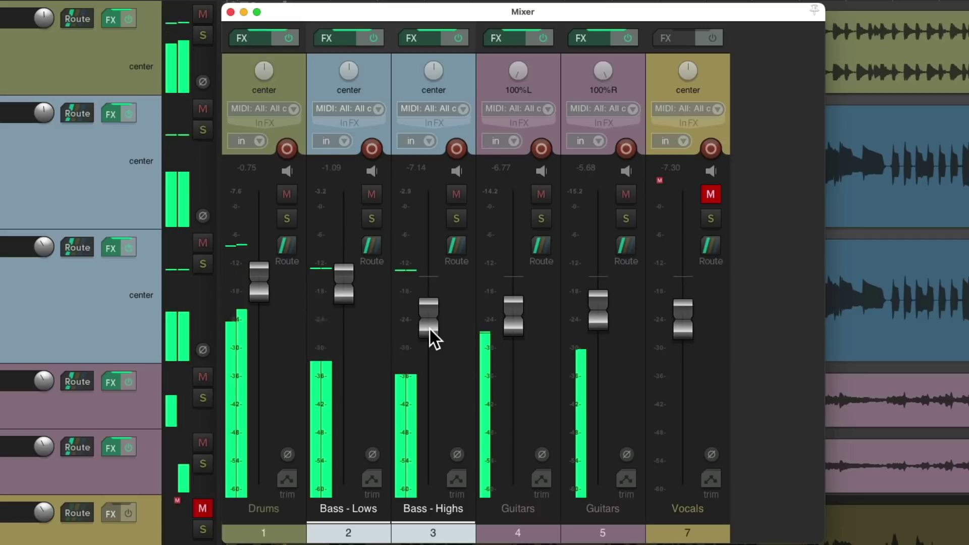
{"action": "key", "text": "space"}
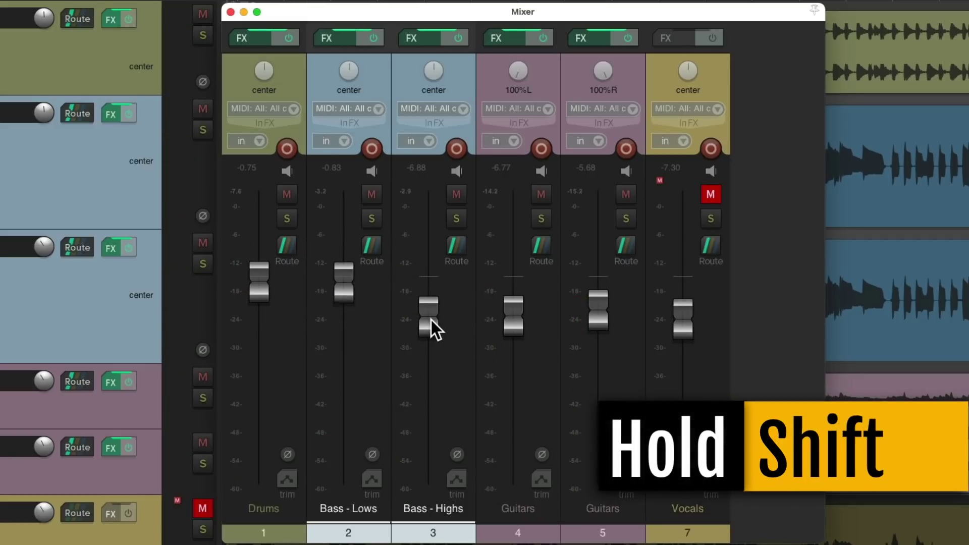
{"action": "key", "text": "space"}
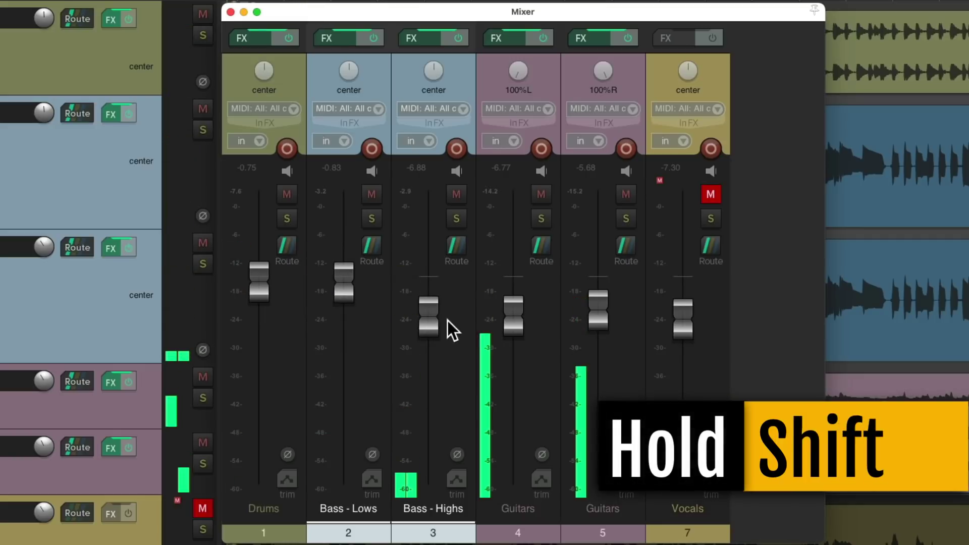
Rebalance the two bass tracks against each other during playback, ending with Bass - Lows at 0.31 dB and Bass - Highs at -2.12 dB.
{"action": "left_click_drag", "start_coordinate": [428, 320], "coordinate": [427, 388]}
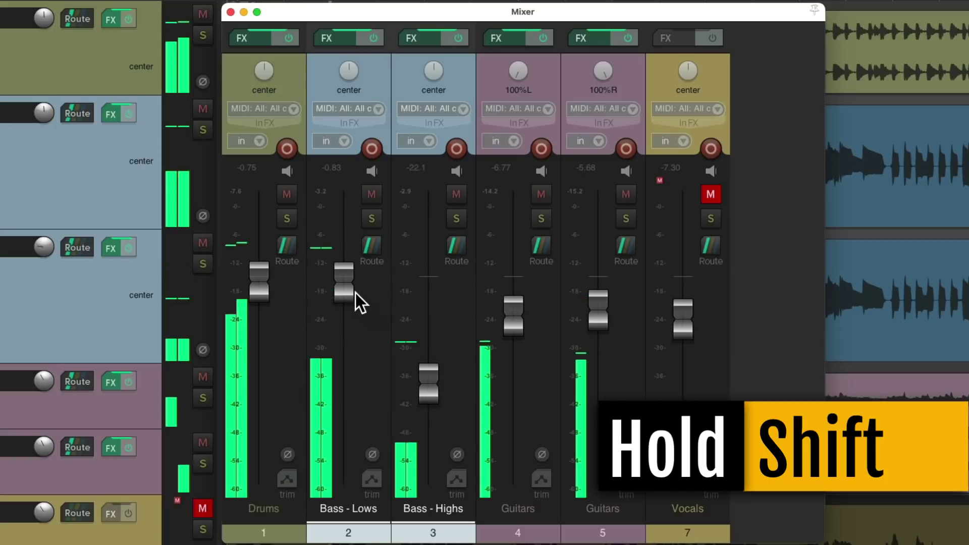
{"action": "mouse_move", "coordinate": [346, 284]}
{"action": "left_mouse_down"}
{"action": "mouse_move", "coordinate": [348, 312]}
{"action": "mouse_move", "coordinate": [349, 287]}
{"action": "left_mouse_up"}
{"action": "left_click_drag", "start_coordinate": [430, 385], "coordinate": [426, 309]}
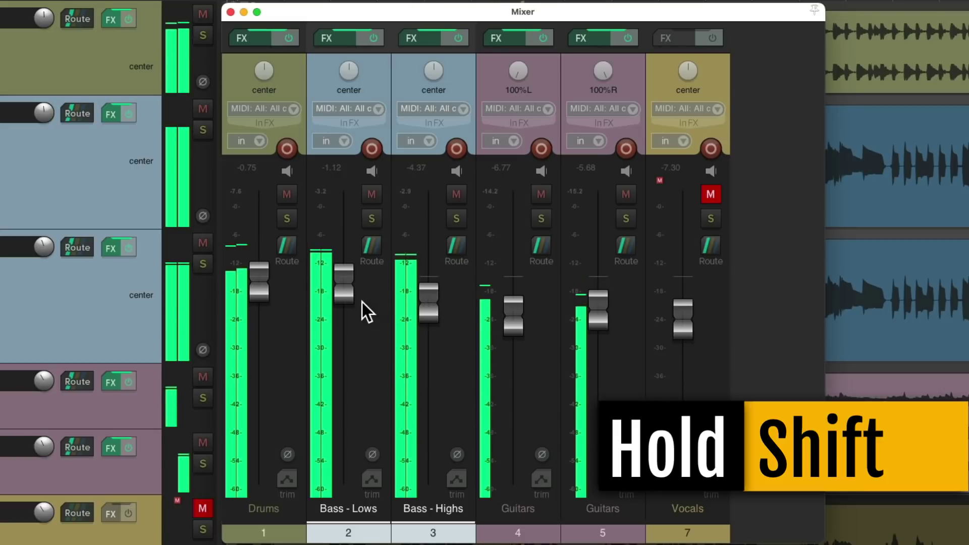
{"action": "left_click_drag", "start_coordinate": [346, 286], "coordinate": [347, 288]}
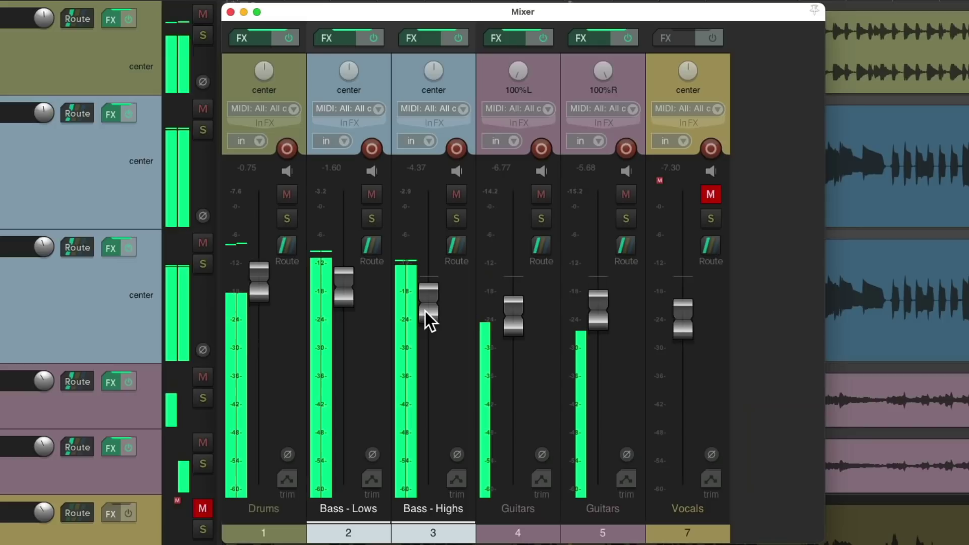
{"action": "left_click_drag", "start_coordinate": [425, 311], "coordinate": [428, 293]}
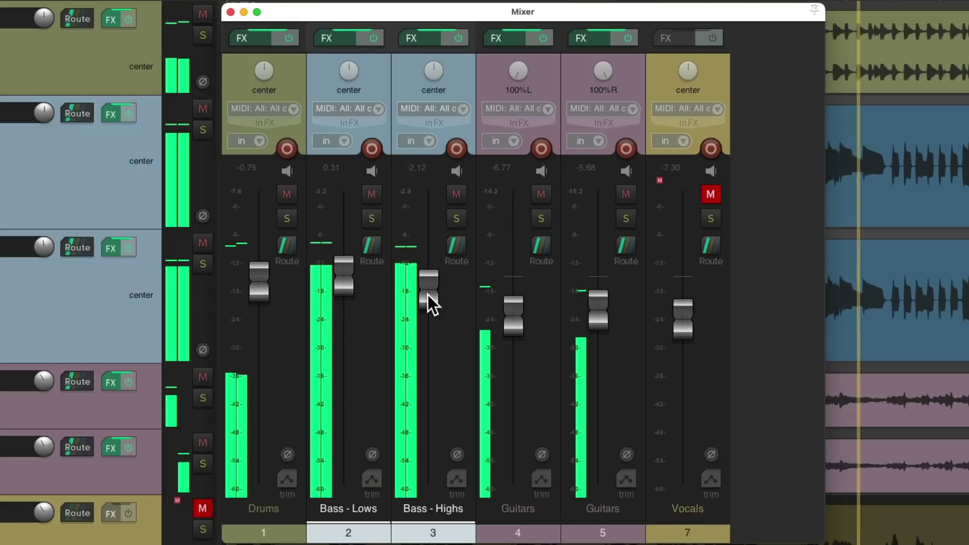
{"action": "key", "text": "space"}
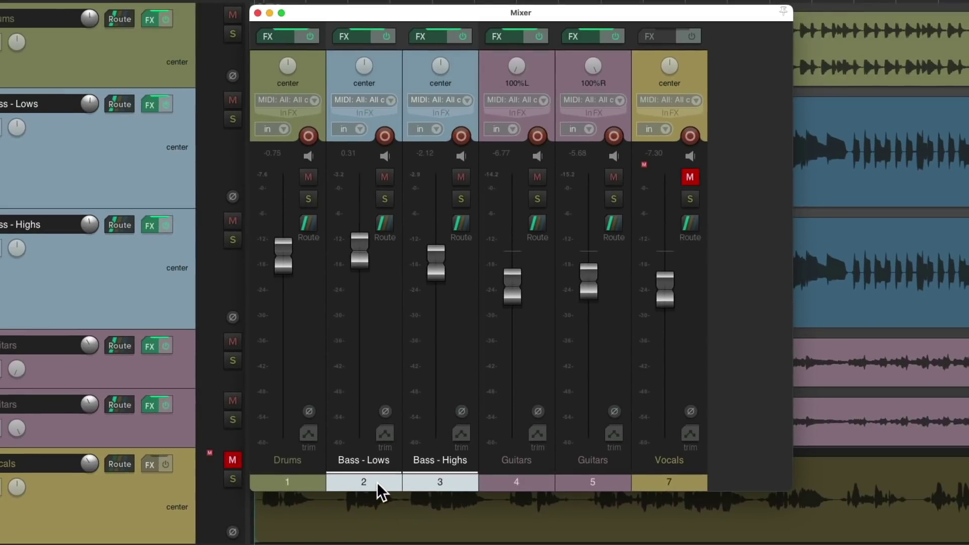
Duplicate the Bass - Lows track, then strip all effects from the original and reset its volume to 0.00 dB.
{"action": "right_click", "coordinate": [377, 483]}
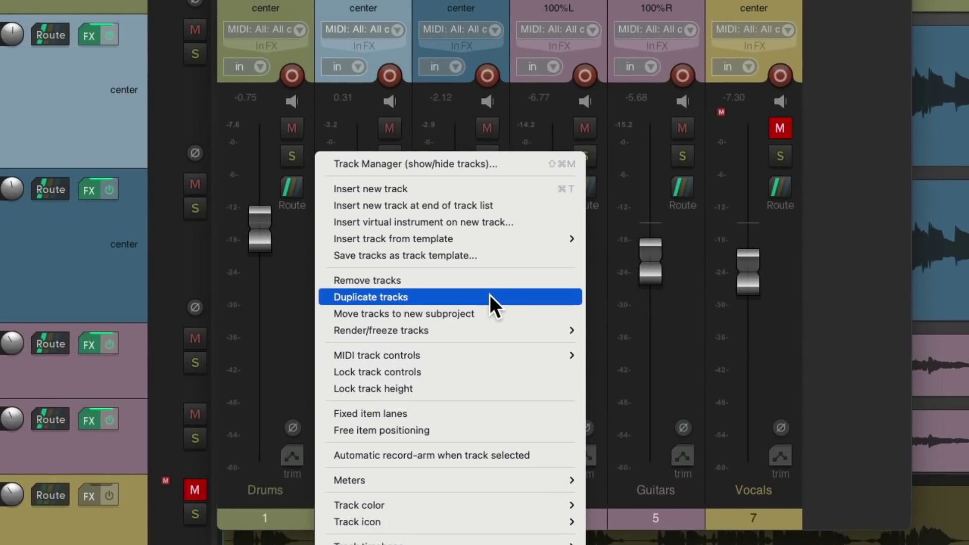
{"action": "left_click", "coordinate": [490, 298]}
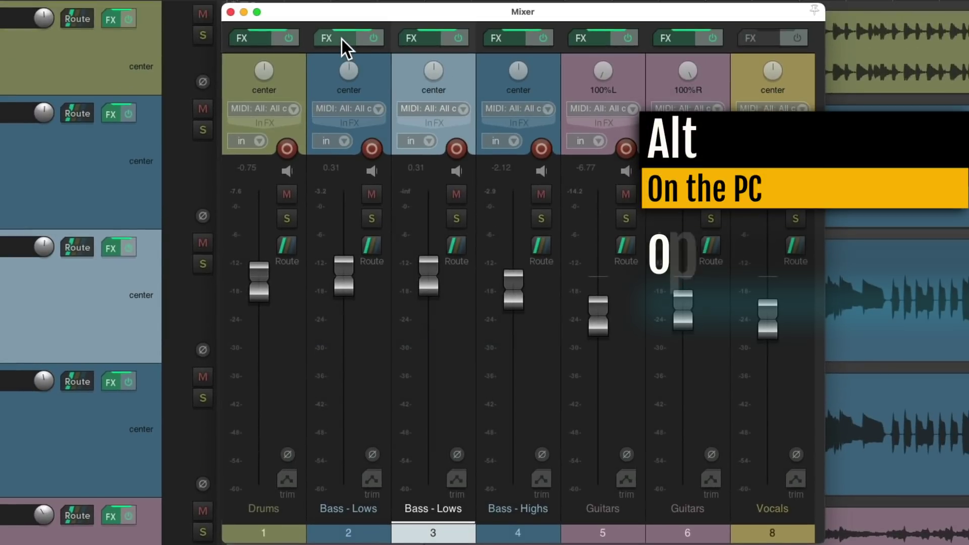
{"action": "left_click", "coordinate": [342, 39], "text": "alt"}
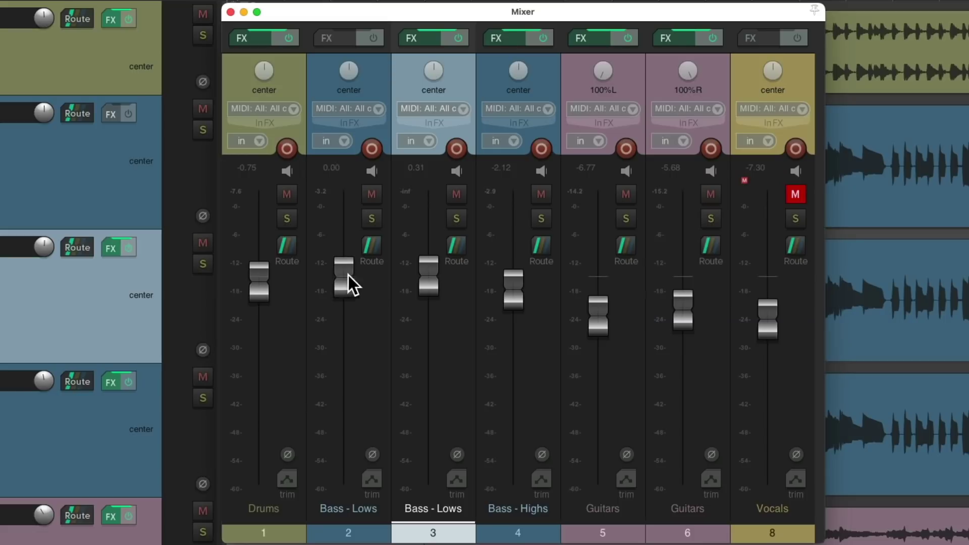
Mute the processed Bass - Lows and Bass - Highs tracks together and play the mix with only the unprocessed bass.
{"action": "left_click", "coordinate": [545, 536], "text": "shift"}
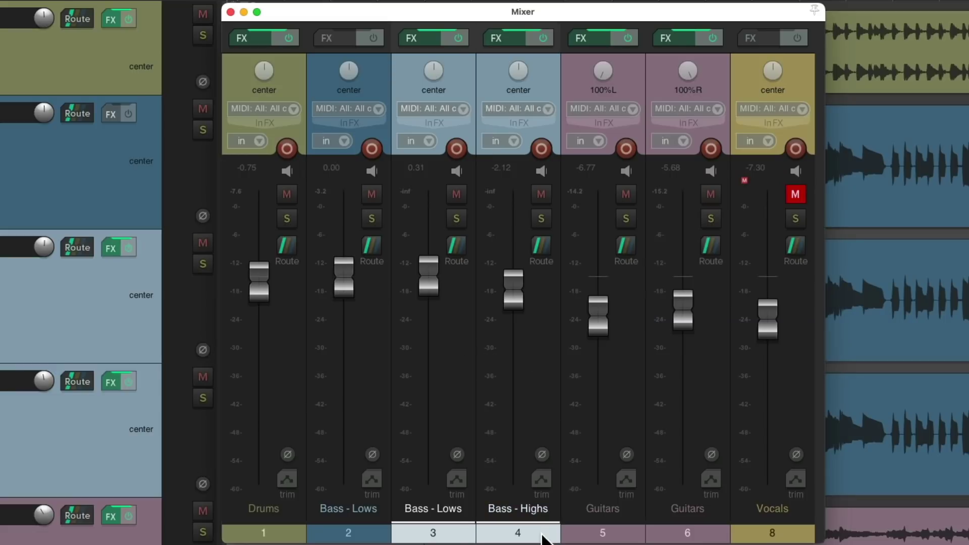
{"action": "left_click", "coordinate": [543, 194]}
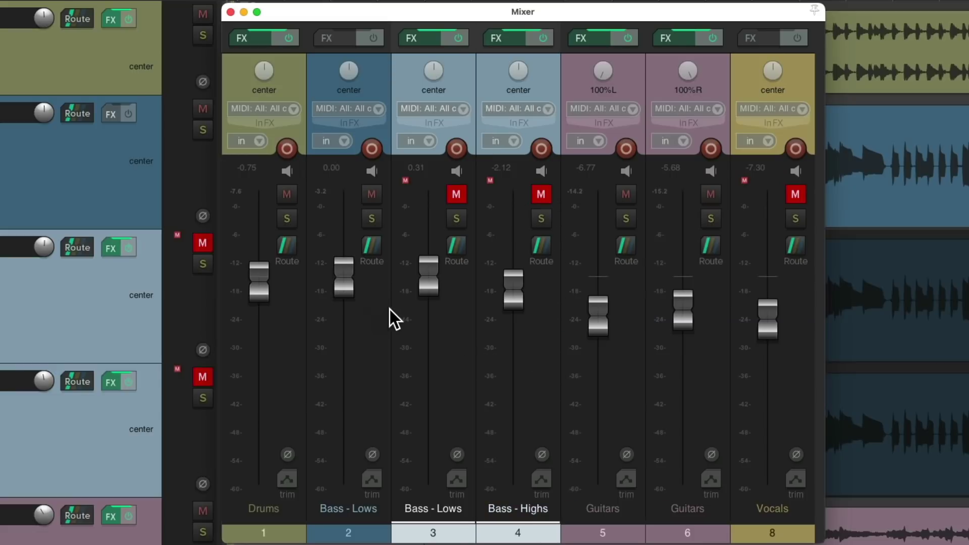
{"action": "key", "text": "space"}
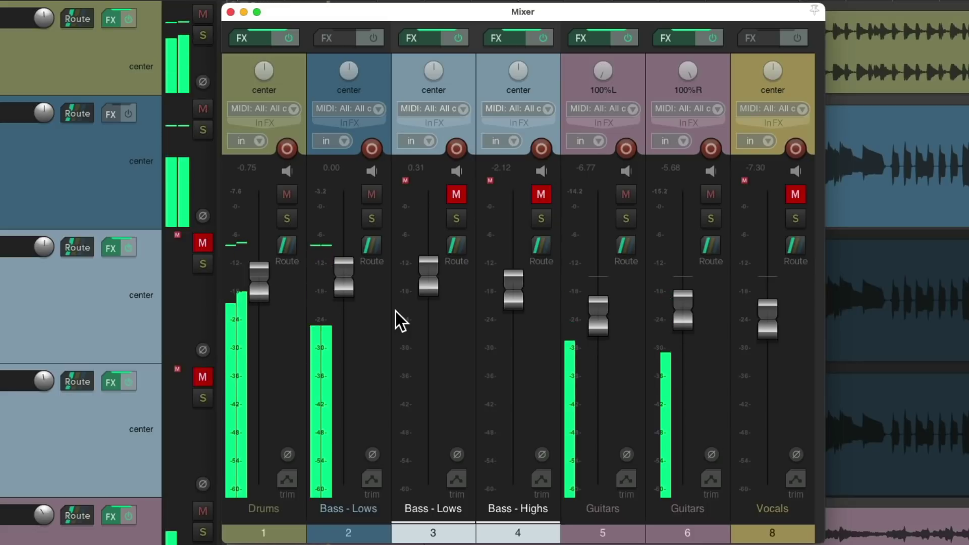
{"action": "key", "text": "space"}
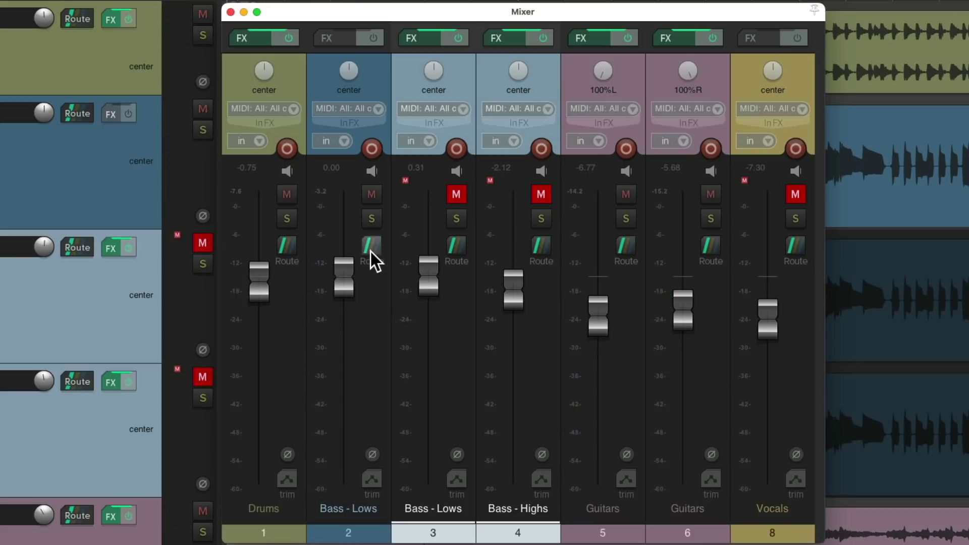
Mute the unprocessed bass, unmute the processed pair and lower it to -0.22 dB and -3.04 dB during playback.
{"action": "left_click", "coordinate": [371, 195]}
{"action": "left_click", "coordinate": [455, 195]}
{"action": "key", "text": "space"}
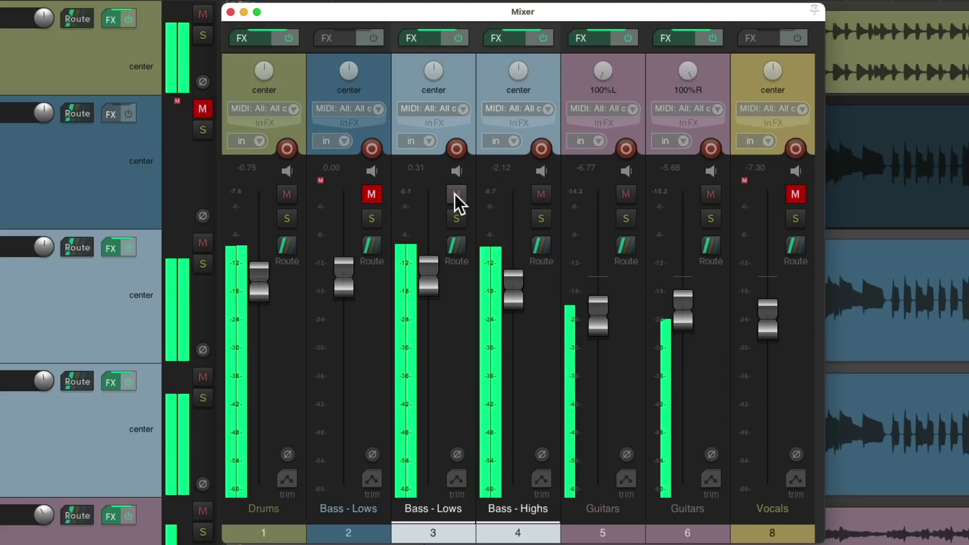
{"action": "left_click_drag", "start_coordinate": [508, 275], "coordinate": [511, 298]}
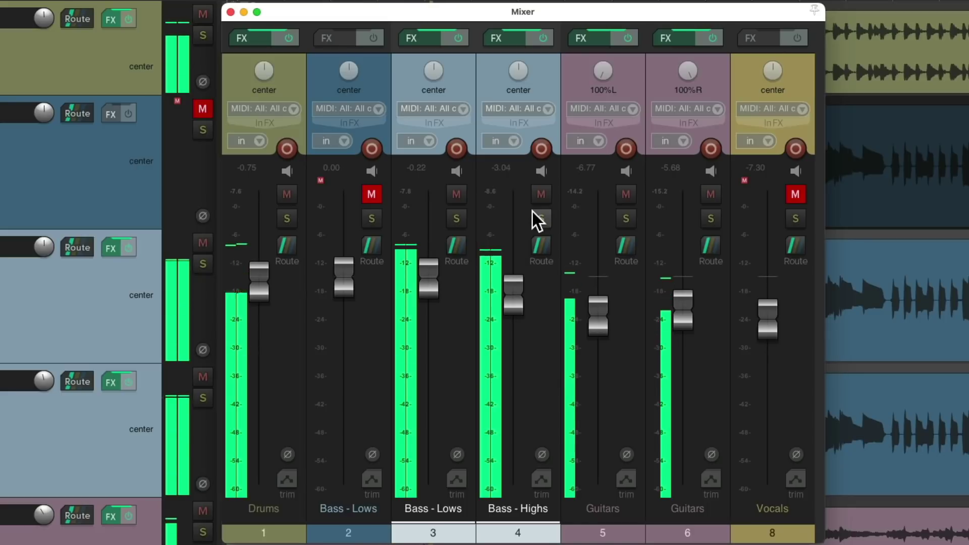
Swap the mutes back and forth to compare the unprocessed bass with the processed Lows and Highs pair.
{"action": "left_click", "coordinate": [535, 193]}
{"action": "left_click", "coordinate": [372, 193]}
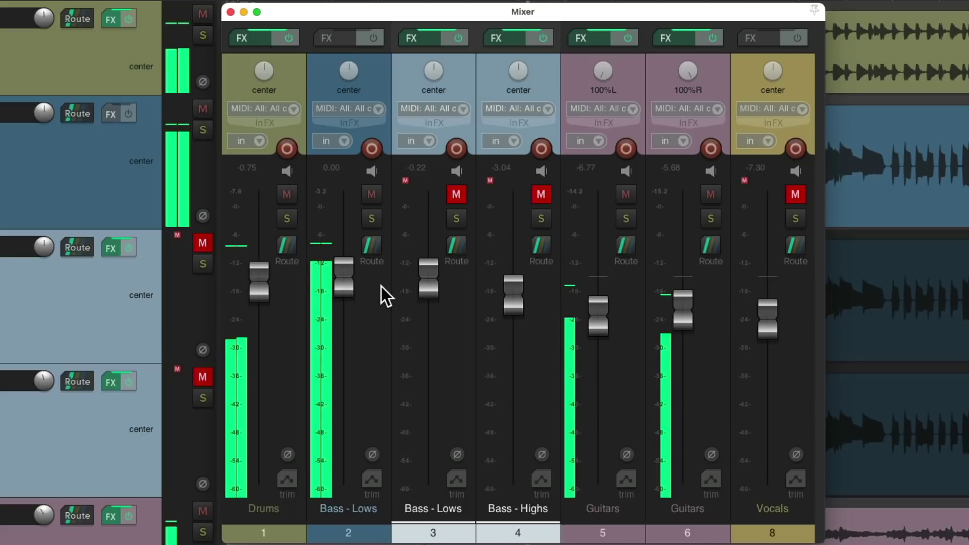
{"action": "left_click", "coordinate": [370, 193]}
{"action": "left_click", "coordinate": [451, 195]}
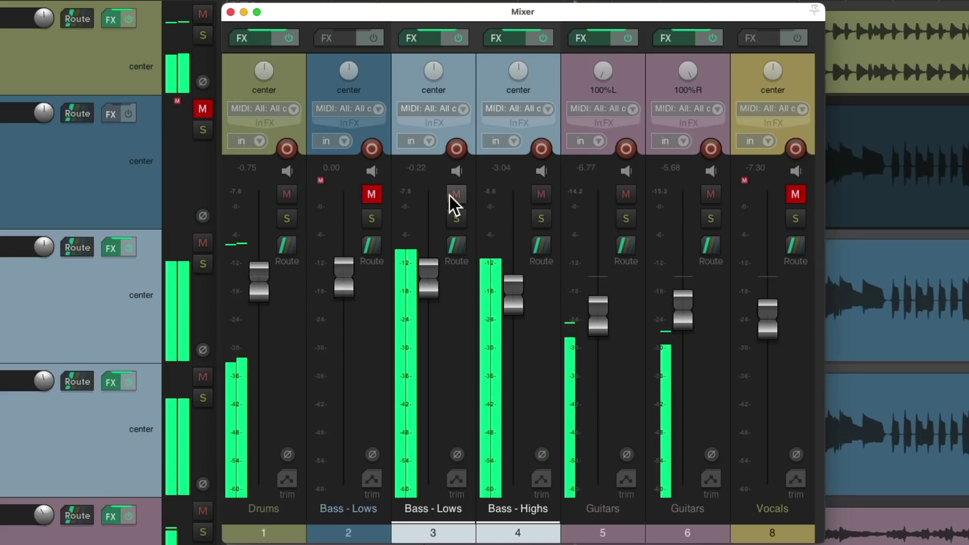
Lower the processed bass pair to -0.47 dB and -3.28 dB and stop playback after listening.
{"action": "left_click_drag", "start_coordinate": [503, 302], "coordinate": [507, 303]}
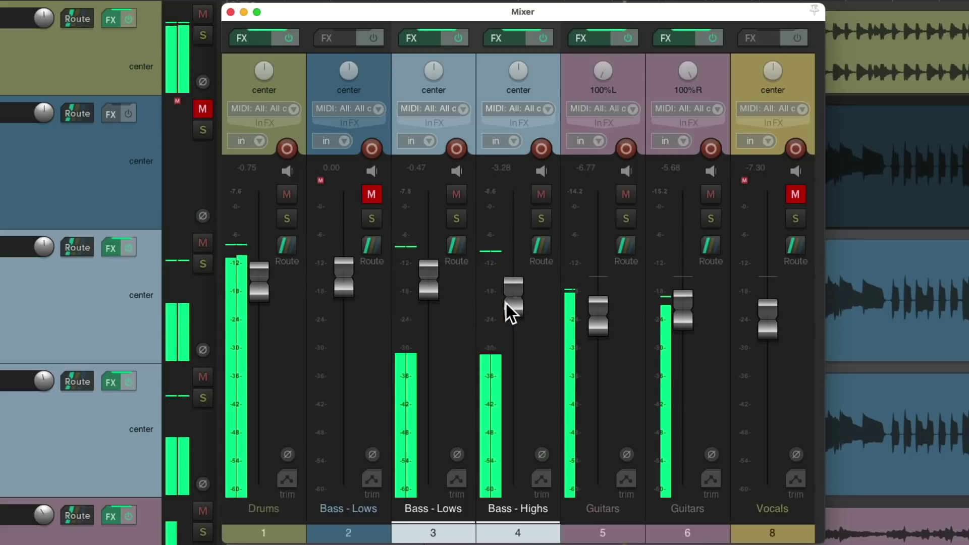
{"action": "scroll", "coordinate": [505, 303], "scroll_direction": "down", "scroll_amount": 1}
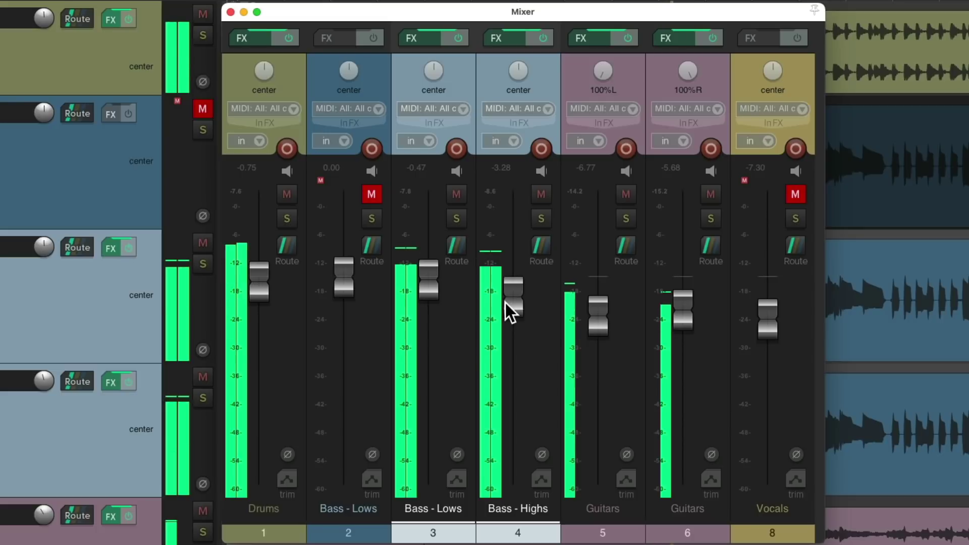
{"action": "key", "text": "space"}
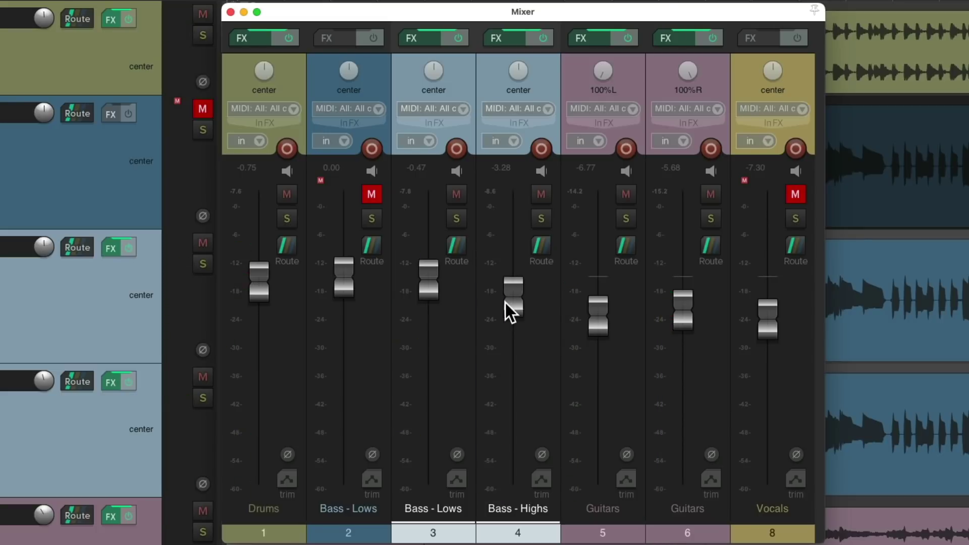
Audition the soloed Bass - Highs track while checking its Distortion (Fuzz) wet mix at -20.0 dB, then unsolo it and close its effects.
{"action": "left_click", "coordinate": [508, 39]}
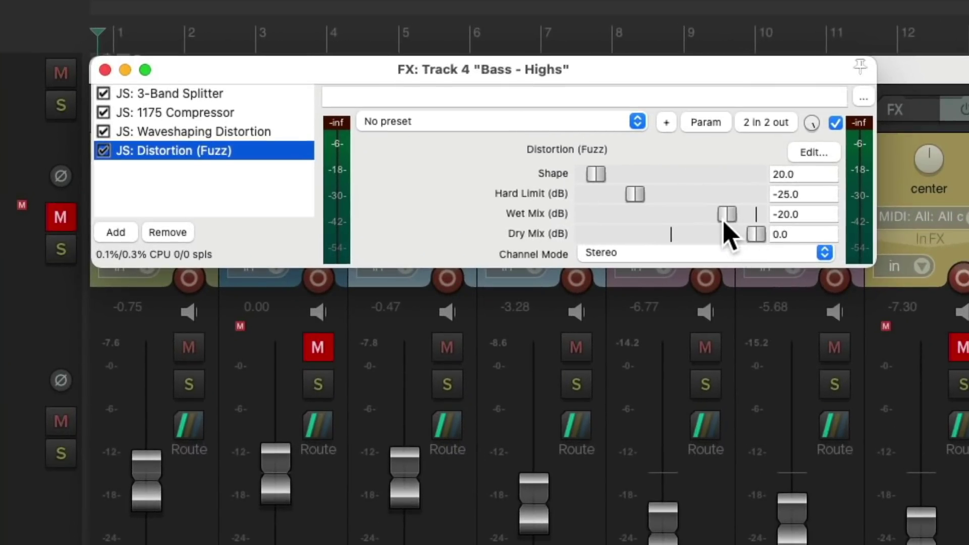
{"action": "key", "text": "F6"}
{"action": "key", "text": "space"}
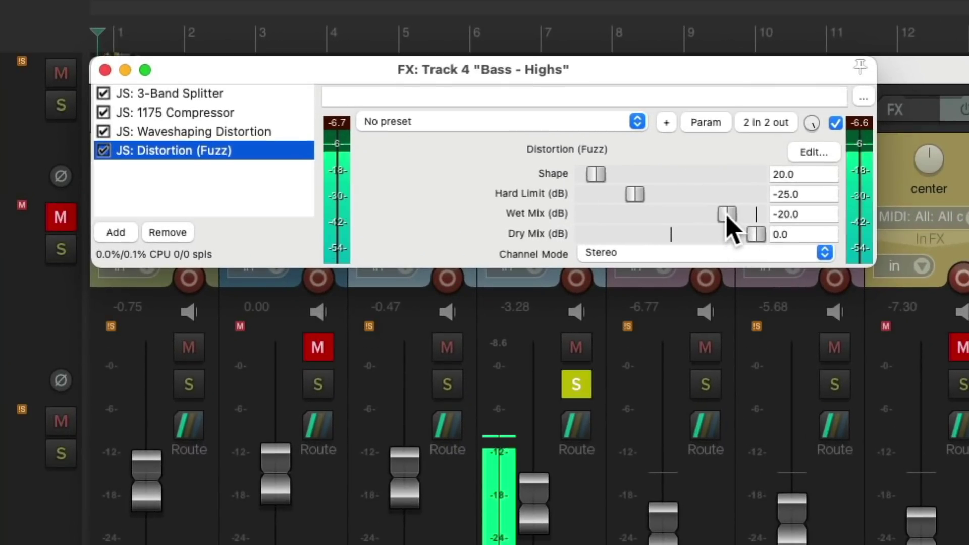
{"action": "mouse_move", "coordinate": [728, 218]}
{"action": "left_mouse_down"}
{"action": "mouse_move", "coordinate": [652, 219]}
{"action": "mouse_move", "coordinate": [738, 221]}
{"action": "mouse_move", "coordinate": [728, 224]}
{"action": "left_mouse_up"}
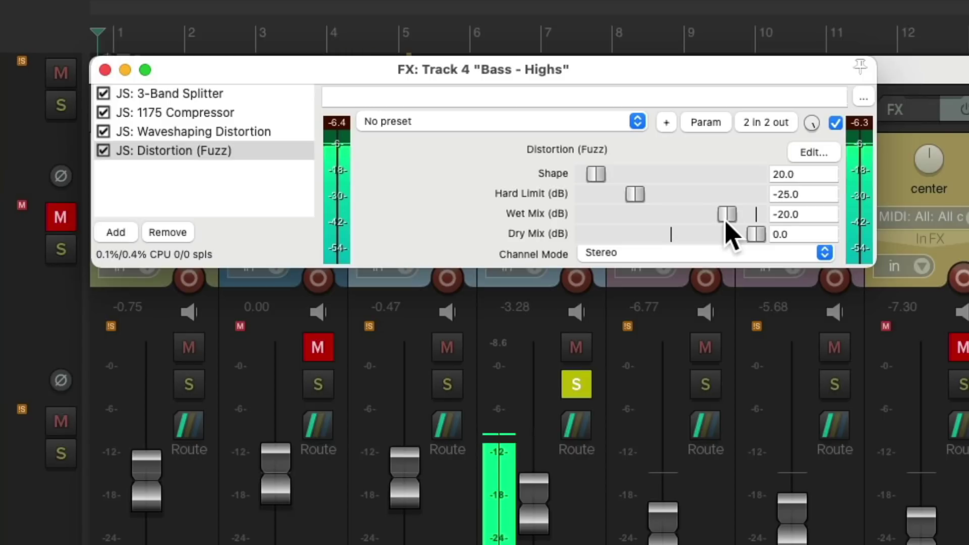
{"action": "left_click", "coordinate": [581, 391]}
{"action": "key", "text": "Escape"}
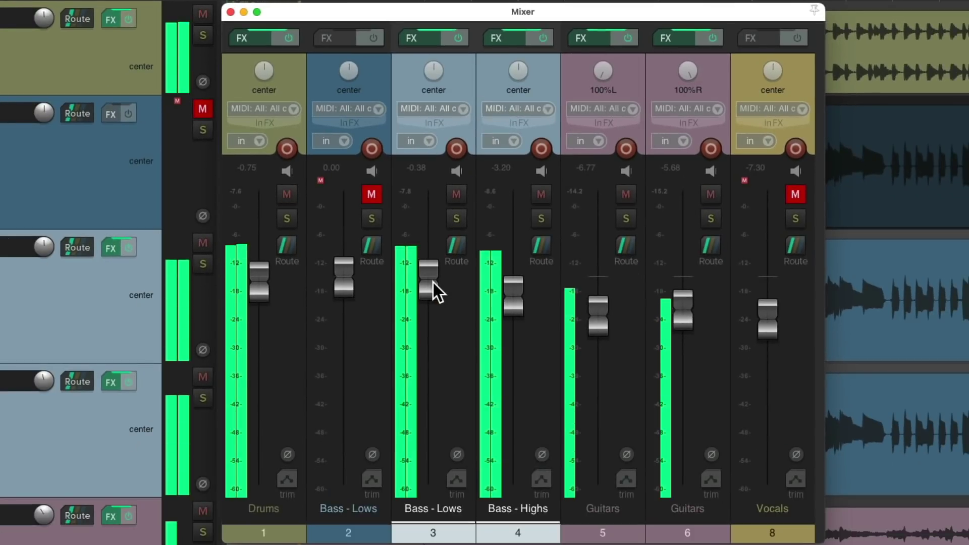
Compare the processed bass pair with the unprocessed track once more in the playing mix, returning to the processed pair.
{"action": "left_click", "coordinate": [459, 197]}
{"action": "left_click", "coordinate": [370, 195]}
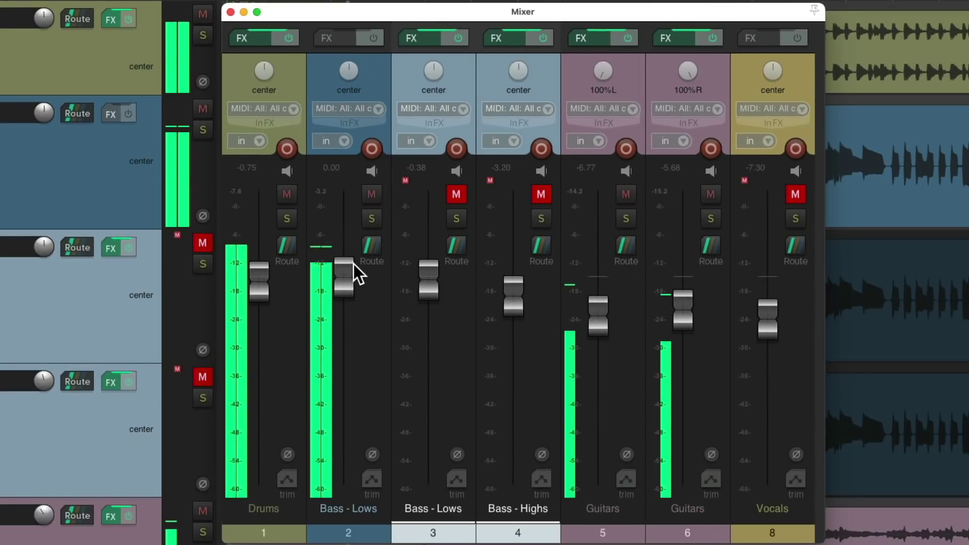
{"action": "left_click", "coordinate": [372, 194]}
{"action": "left_click", "coordinate": [448, 195]}
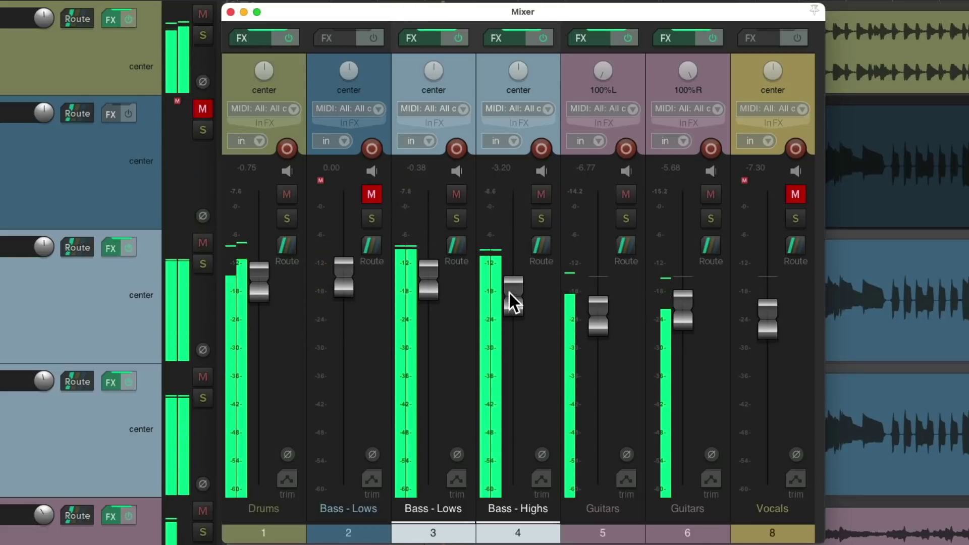
Adjust the processed pair to -0.29 dB and -3.11 dB while temporarily muting Bass - Highs to hear the lows alone.
{"action": "left_click_drag", "start_coordinate": [511, 297], "coordinate": [510, 299]}
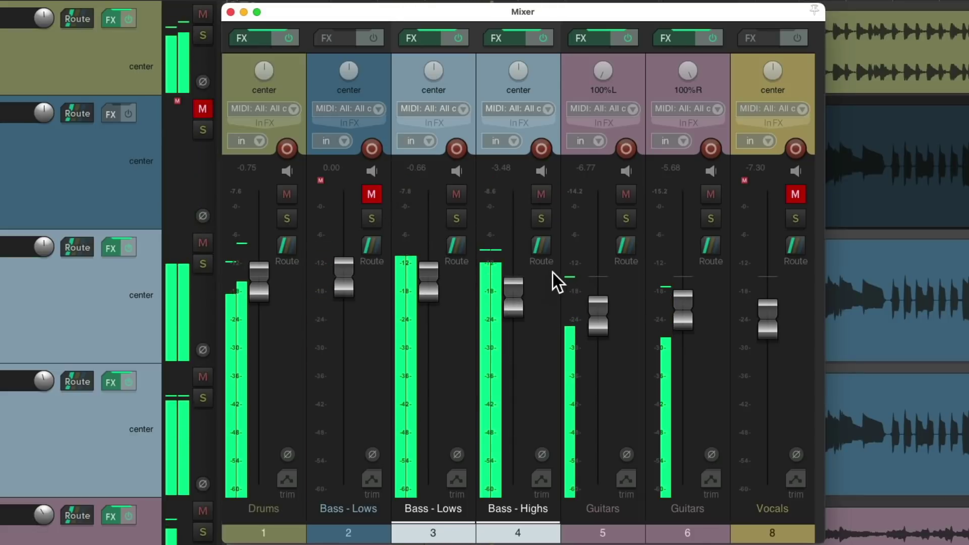
{"action": "left_click", "coordinate": [542, 196]}
{"action": "left_click_drag", "start_coordinate": [431, 294], "coordinate": [432, 286]}
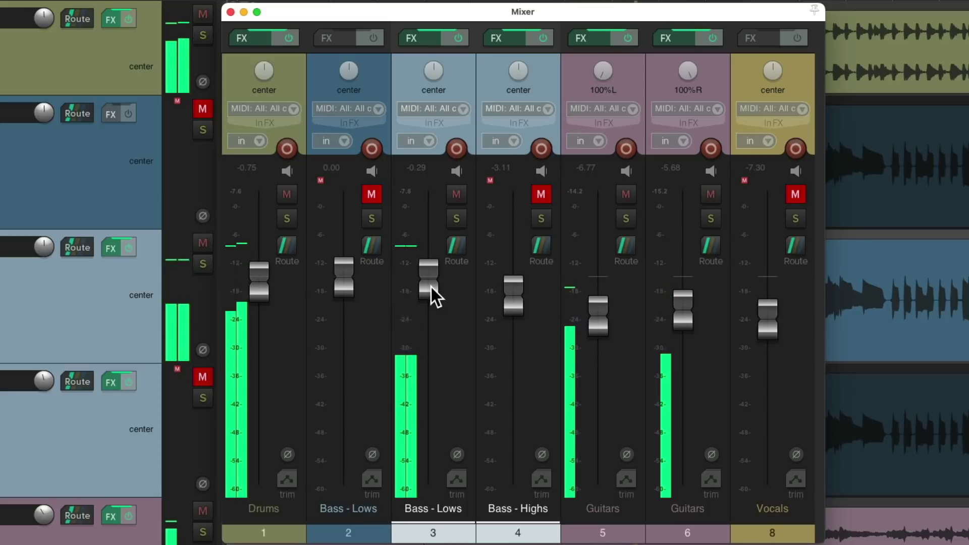
{"action": "left_click", "coordinate": [542, 196]}
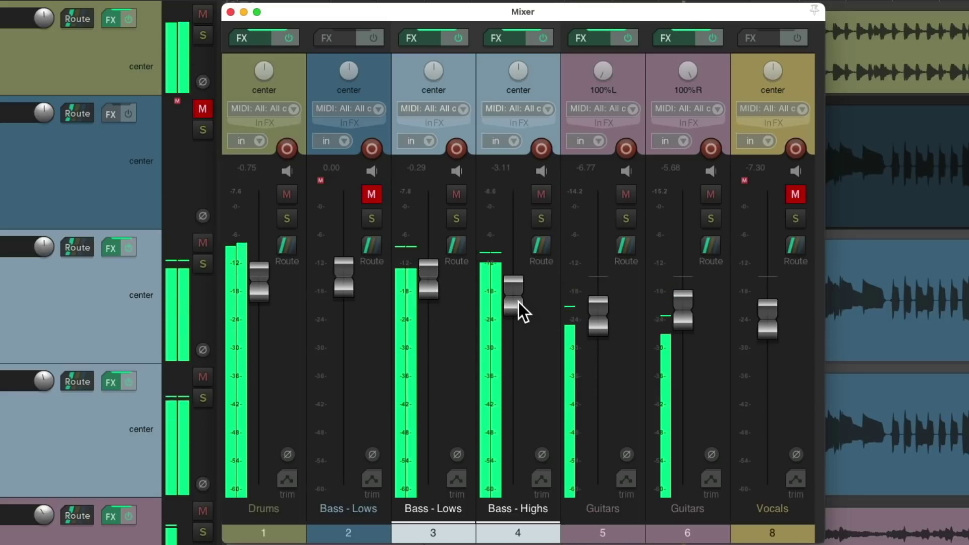
Lower Bass - Highs to -3.73 dB, then bring both processed bass tracks down to -0.78 dB and -4.22 dB and stop playback.
{"action": "mouse_move", "coordinate": [516, 303]}
{"action": "left_mouse_down"}
{"action": "mouse_move", "coordinate": [513, 383]}
{"action": "mouse_move", "coordinate": [517, 303]}
{"action": "left_mouse_up"}
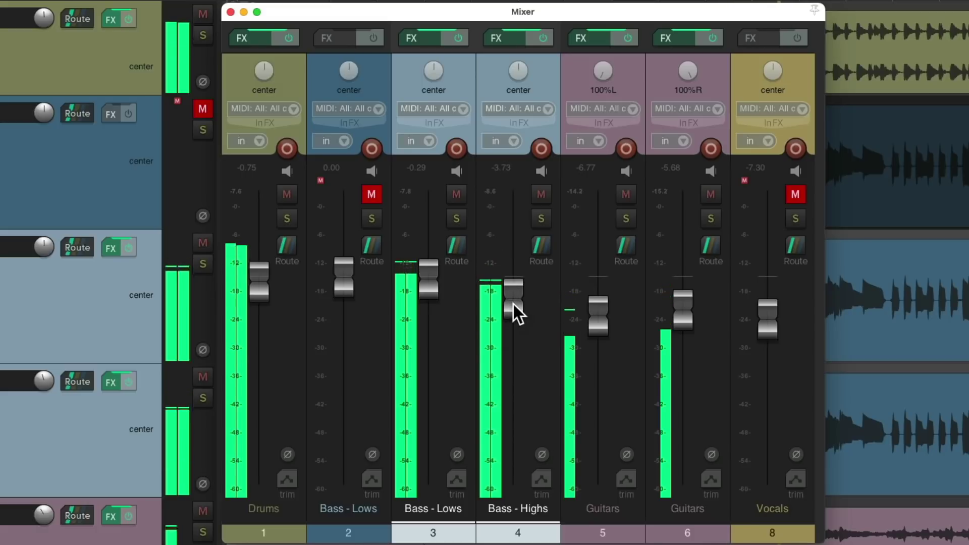
{"action": "scroll", "coordinate": [514, 304], "scroll_direction": "down", "scroll_amount": 2}
{"action": "scroll", "coordinate": [514, 304], "scroll_direction": "down", "scroll_amount": 1}
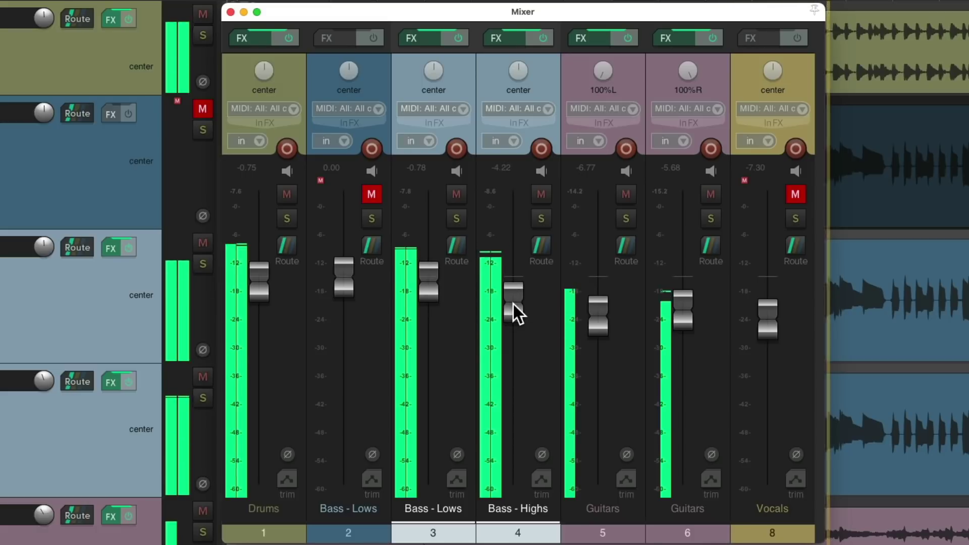
{"action": "key", "text": "space"}
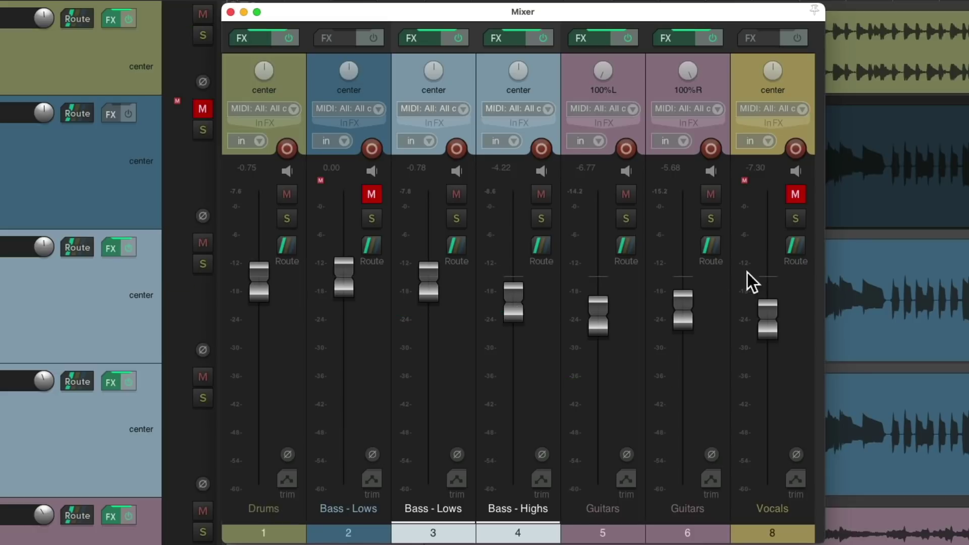
Unmute the Vocals track and play the full mix with the processed bass.
{"action": "left_click", "coordinate": [795, 197]}
{"action": "key", "text": "space"}
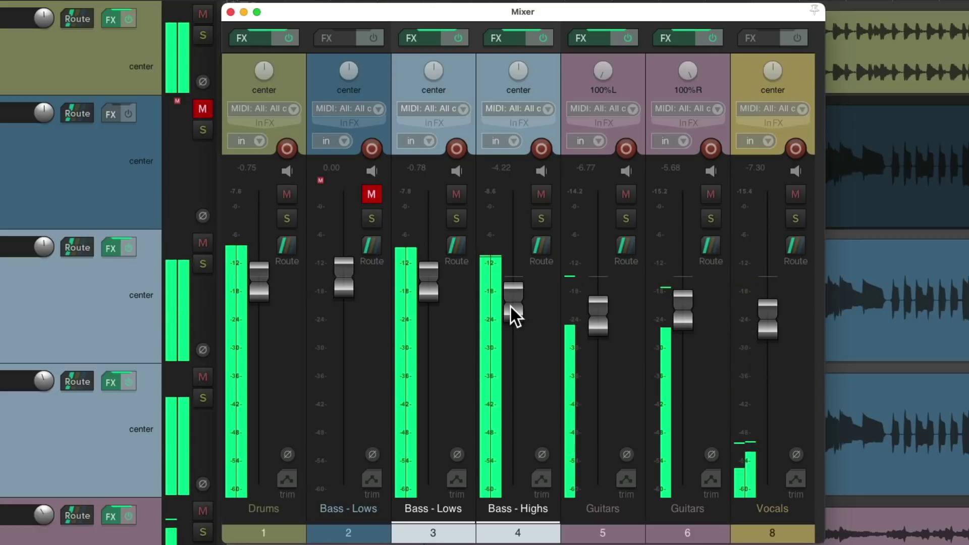
{"action": "key", "text": "space"}
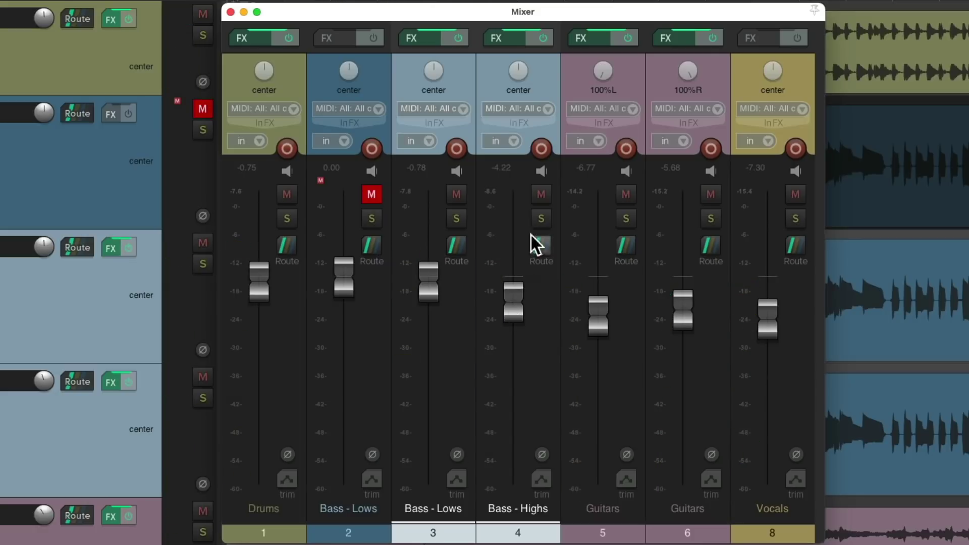
Mute both processed bass tracks, unmute the unprocessed one and play the full mix with vocals.
{"action": "left_click", "coordinate": [541, 194]}
{"action": "left_click", "coordinate": [457, 195]}
{"action": "left_click", "coordinate": [364, 192]}
{"action": "key", "text": "space"}
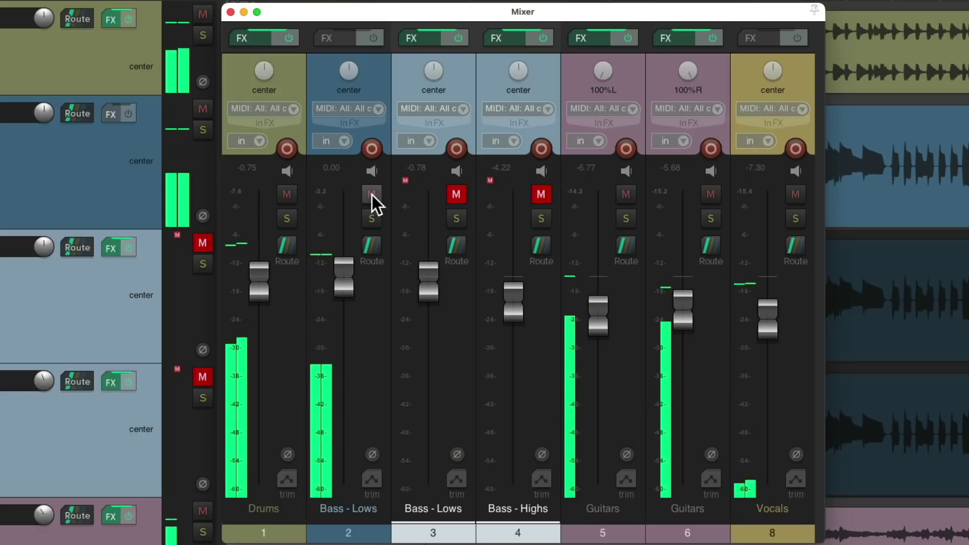
Switch back to the processed bass pair and fine-tune Bass - Lows to -0.43 dB and Bass - Highs to -4.62 dB during playback.
{"action": "left_click", "coordinate": [372, 194]}
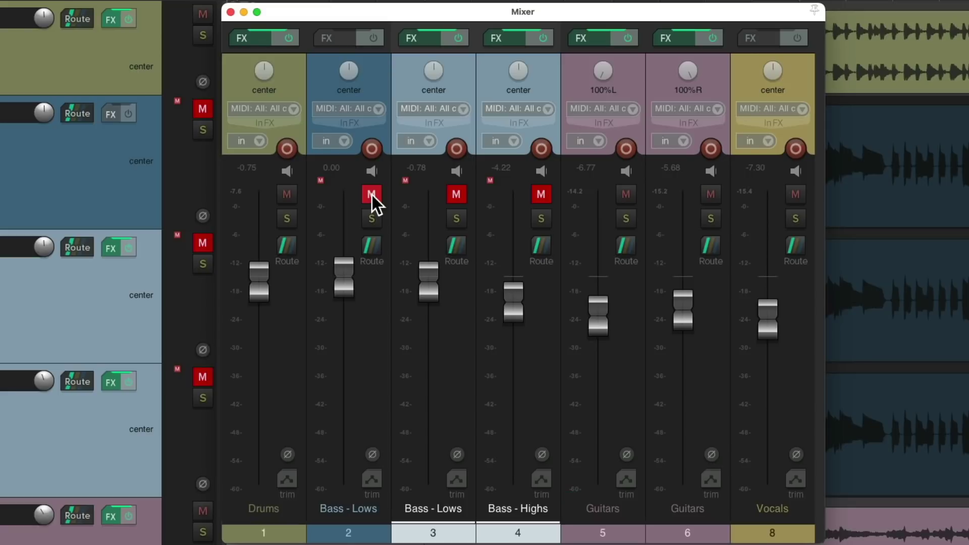
{"action": "left_click", "coordinate": [451, 201]}
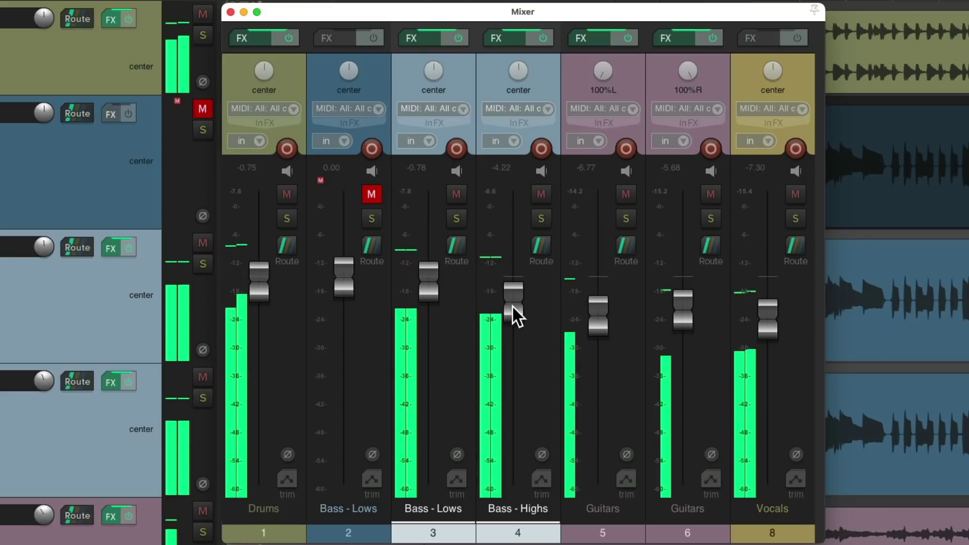
{"action": "left_click_drag", "start_coordinate": [513, 307], "coordinate": [510, 306]}
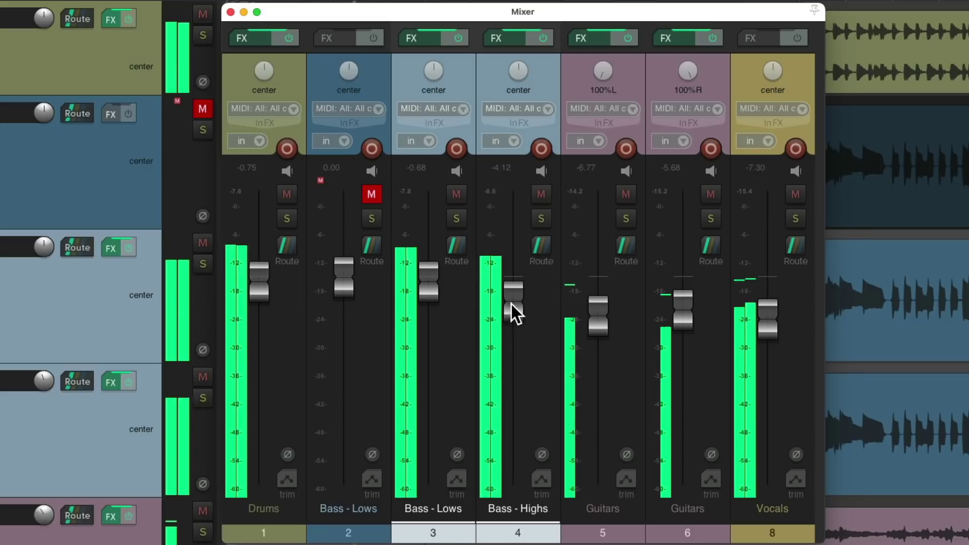
{"action": "mouse_move", "coordinate": [513, 302]}
{"action": "left_mouse_down"}
{"action": "mouse_move", "coordinate": [507, 349]}
{"action": "mouse_move", "coordinate": [510, 305]}
{"action": "left_mouse_up"}
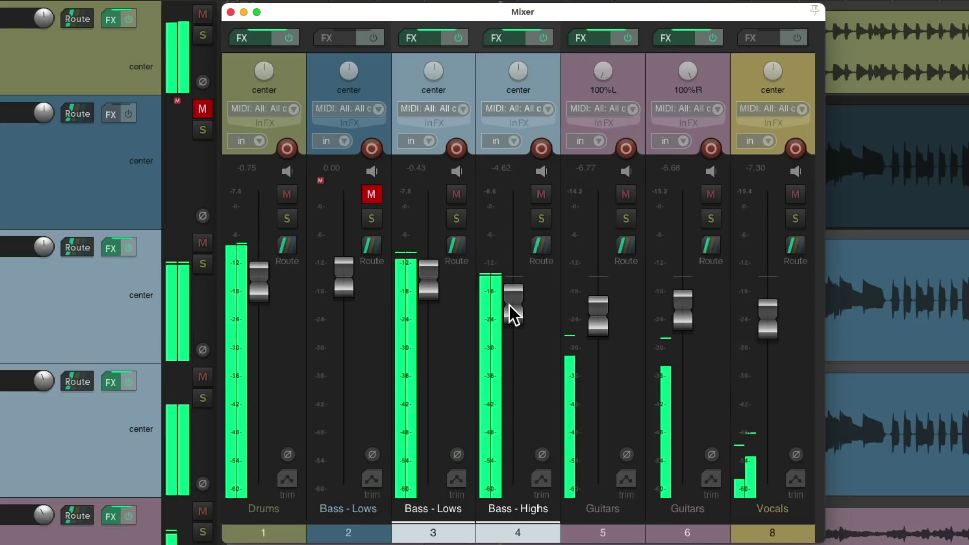